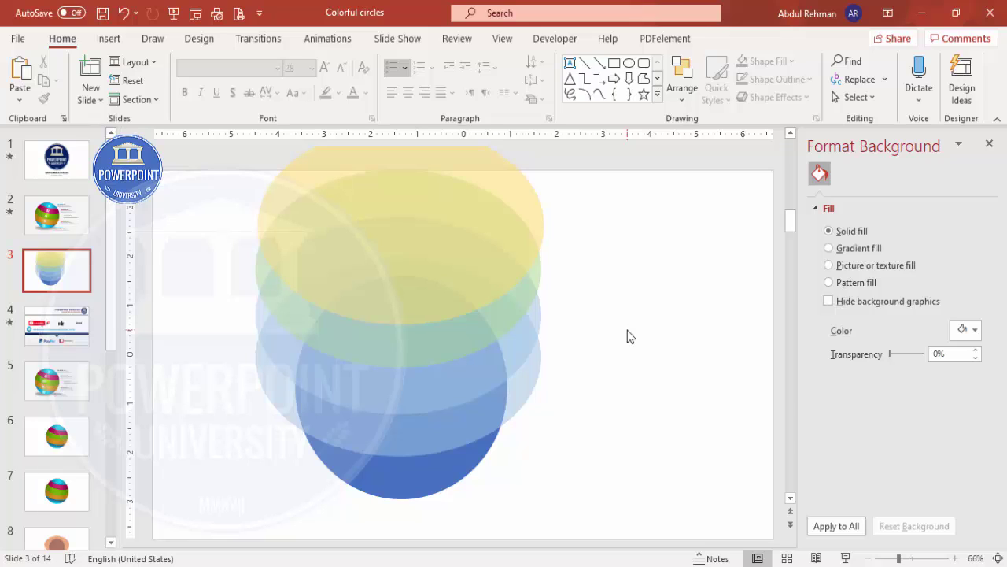
- Select all the overlapping ellipses and break them into fragments with Merge Shapes > Fragment
key("ctrl+a")
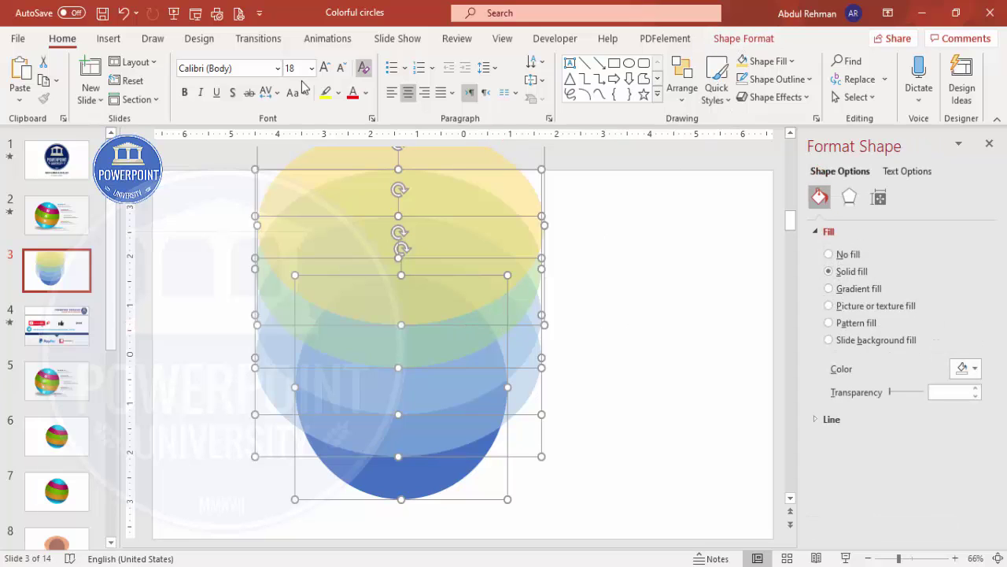
left_click(712, 41)
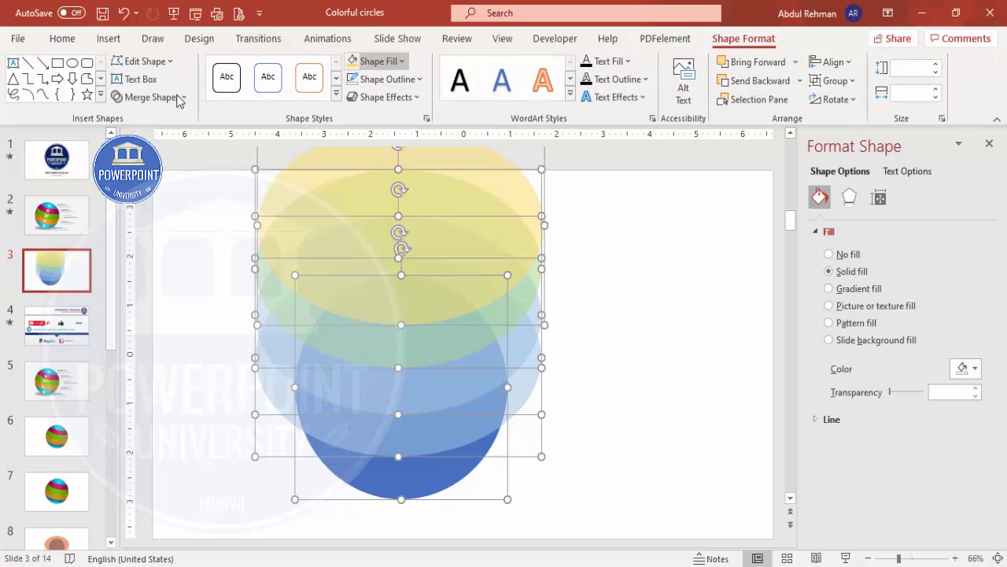
left_click(150, 97)
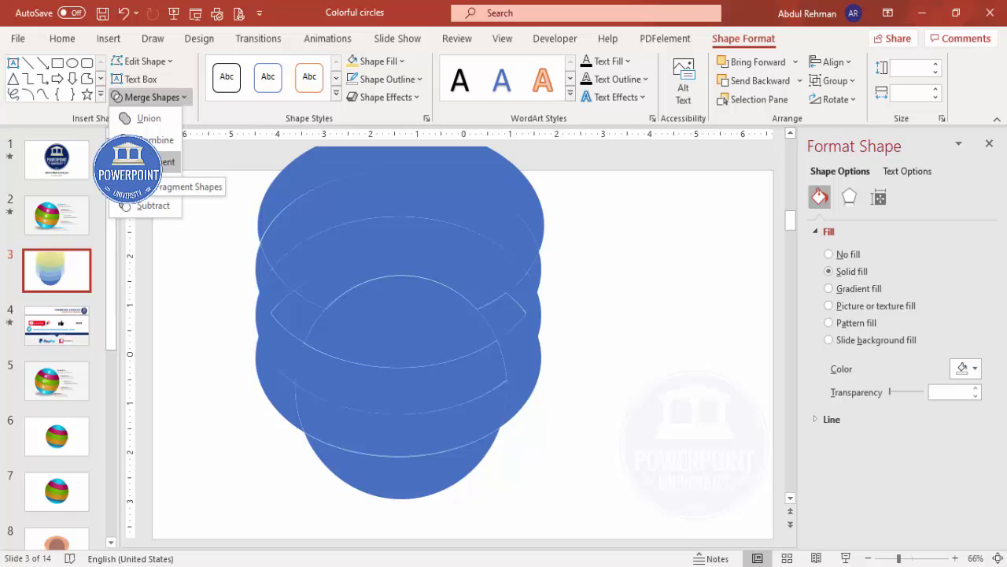
left_click(153, 161)
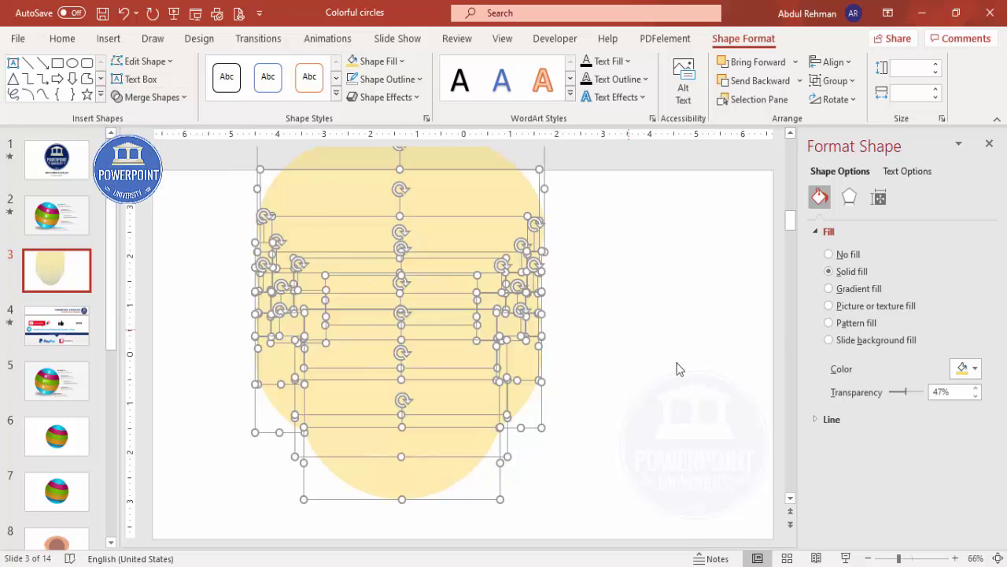
- Move the five lower-circle fragments to the right and set their transparency to 0%
left_click(679, 368)
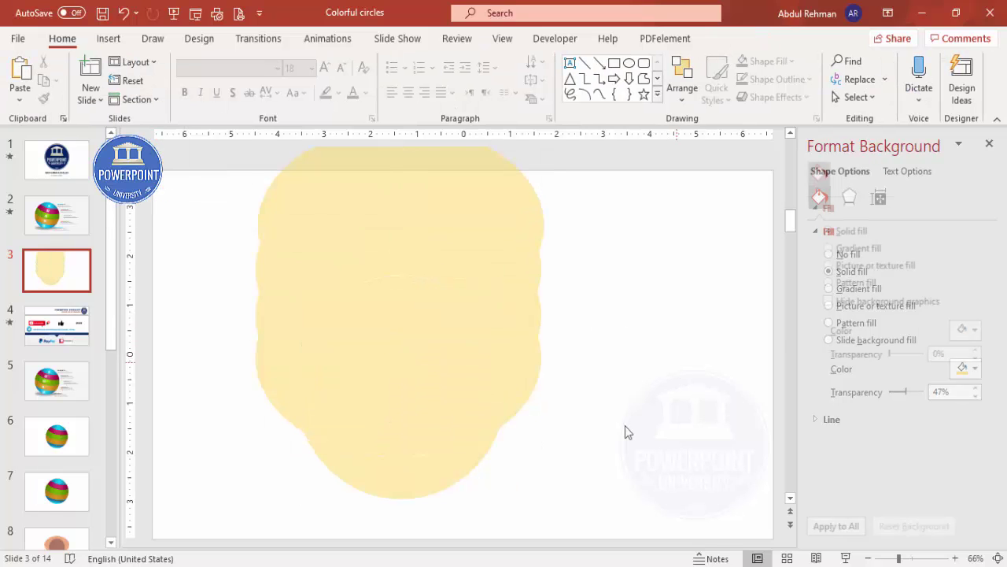
left_click(417, 479)
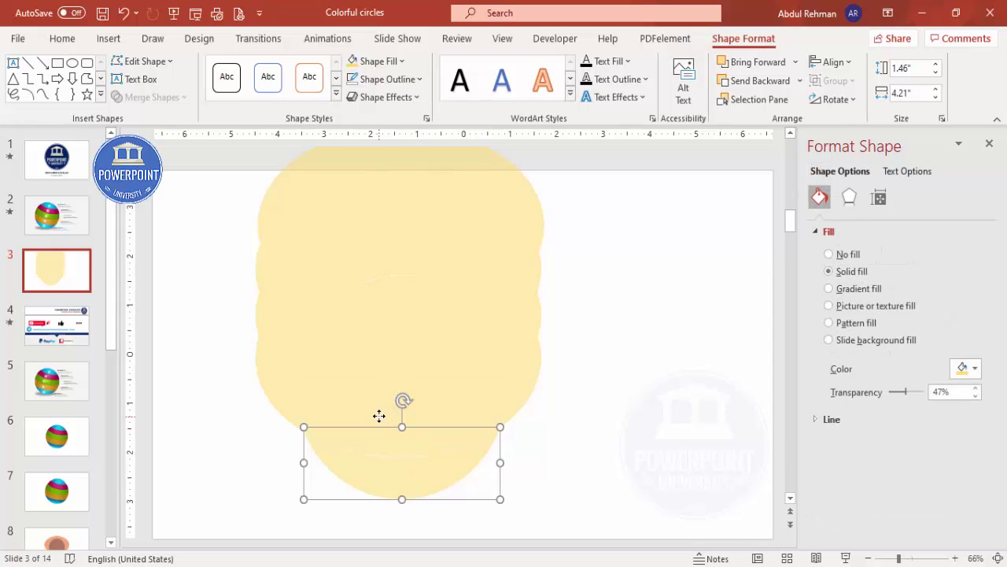
left_click(368, 383, "shift")
left_click(362, 347, "shift")
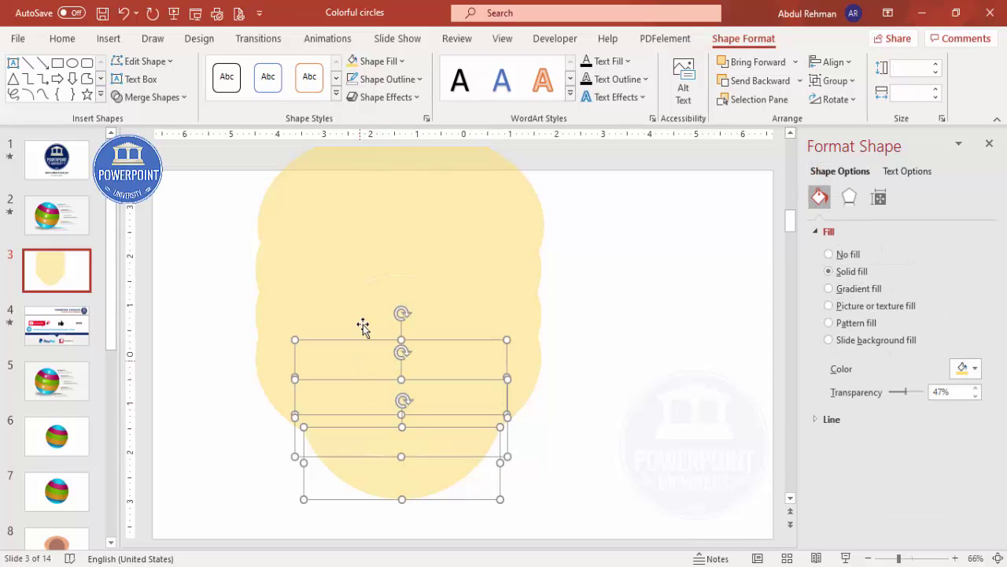
left_click(392, 300, "shift")
left_click(384, 293, "shift")
left_click_drag(352, 309, 605, 324)
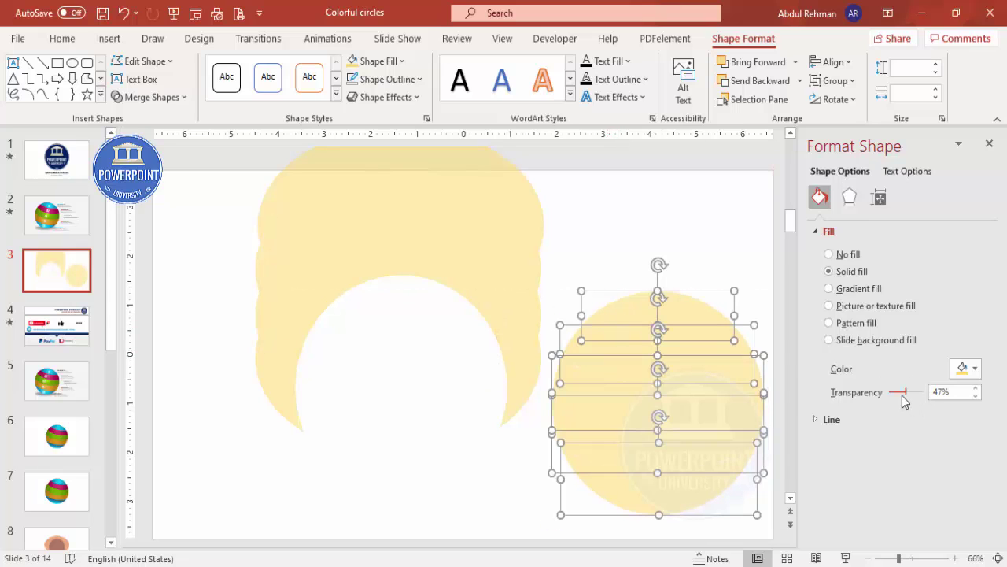
left_click_drag(904, 392, 882, 397)
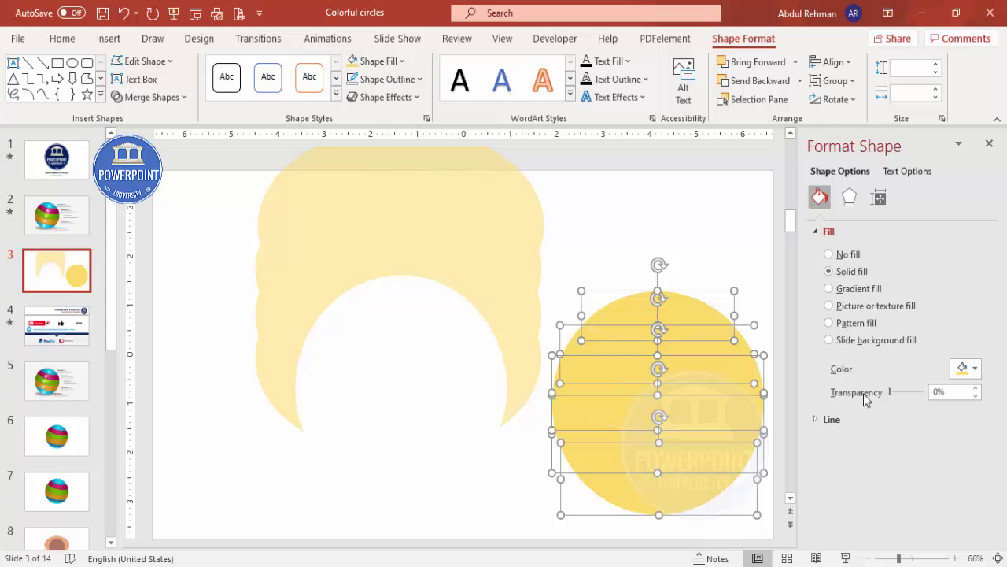
left_click(684, 502)
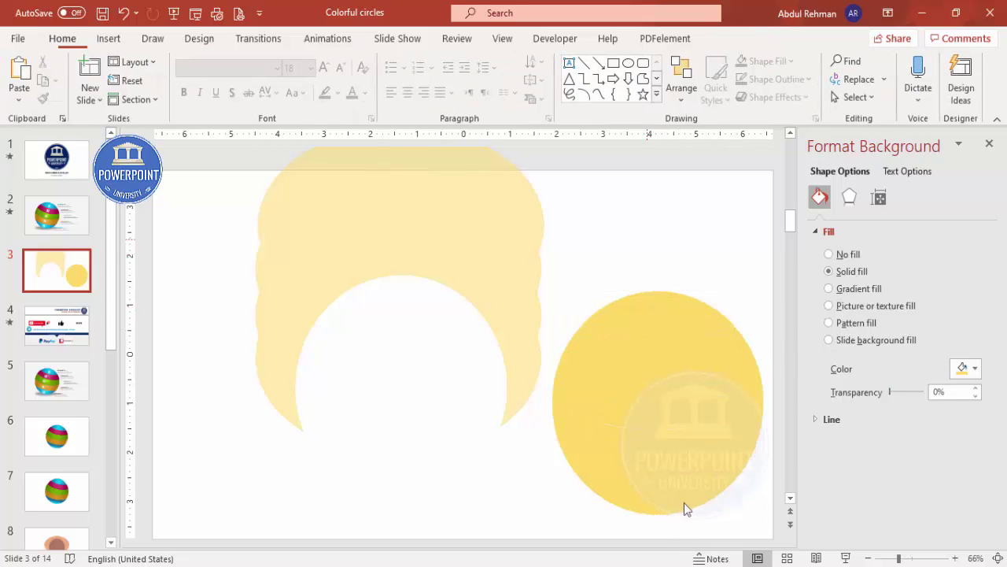
- Fill the bottom band pink and the band above it lime green
left_click(672, 496)
left_click(377, 61)
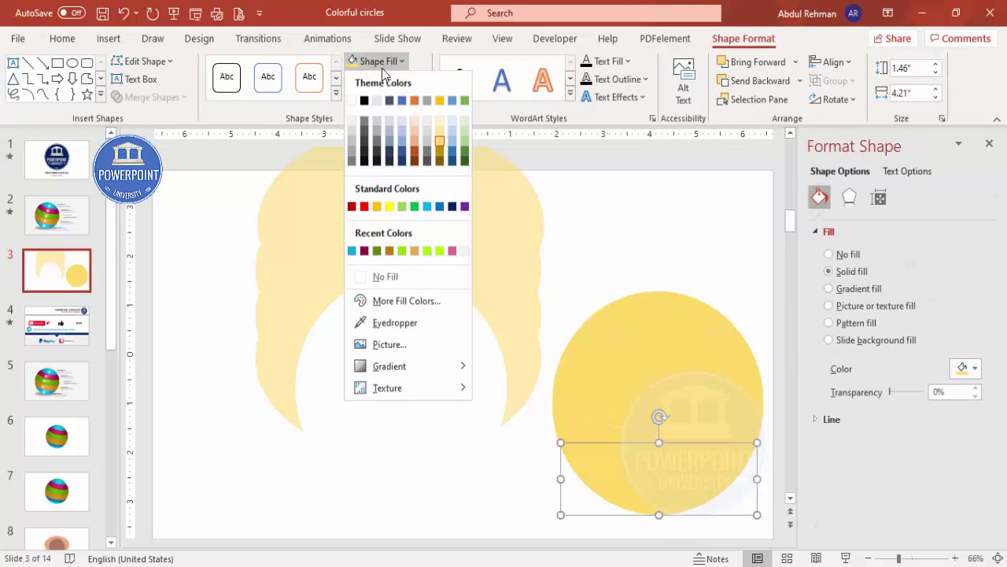
left_click(451, 251)
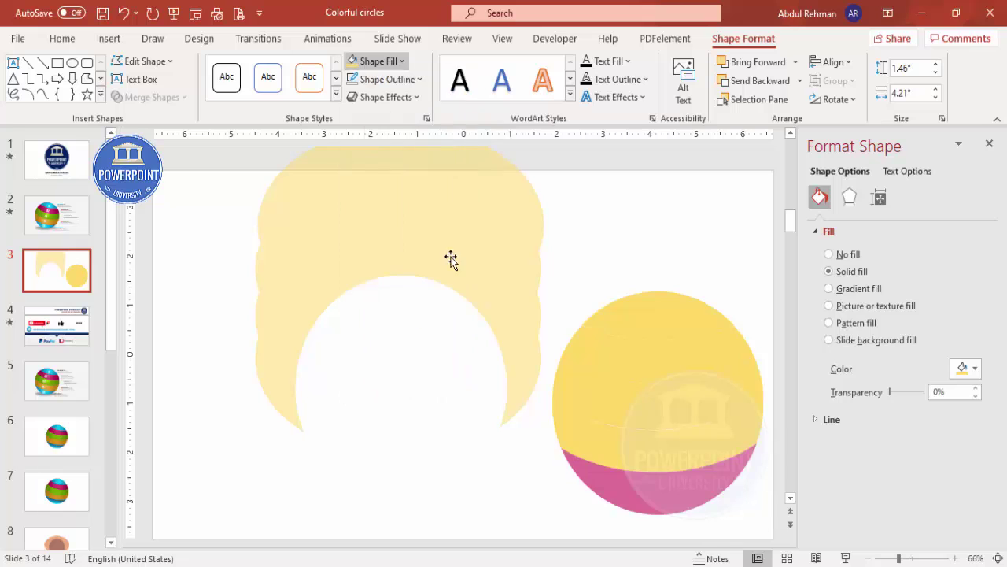
left_click(642, 460)
left_click(389, 62)
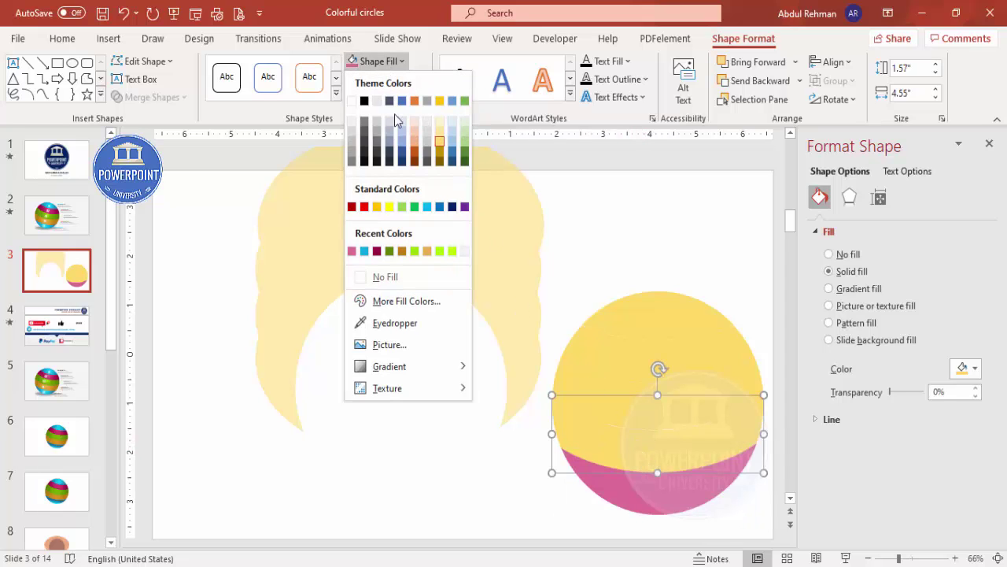
left_click(438, 251)
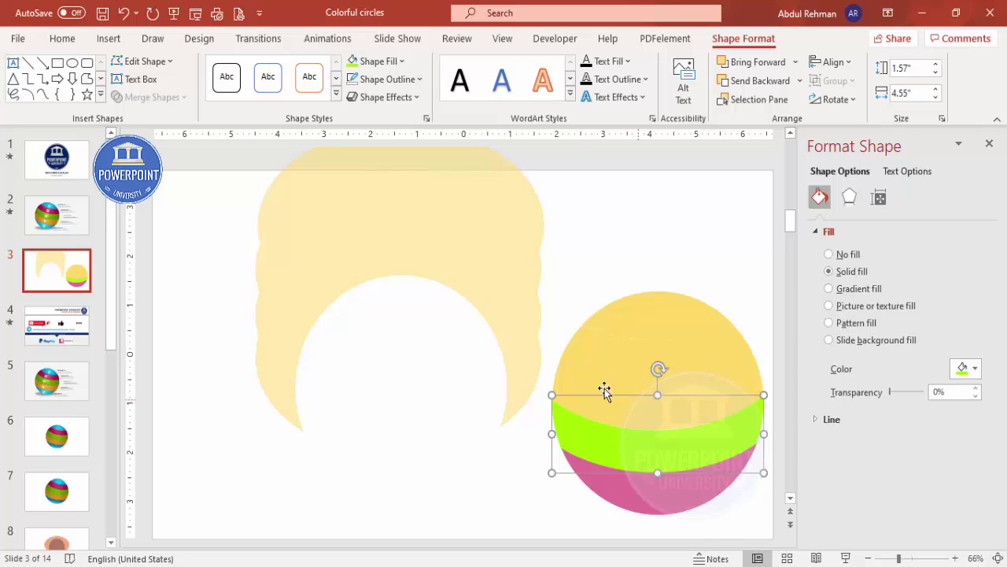
- Fill the next bands navy and purple, and the top cap red
left_click(565, 358)
left_click(393, 68)
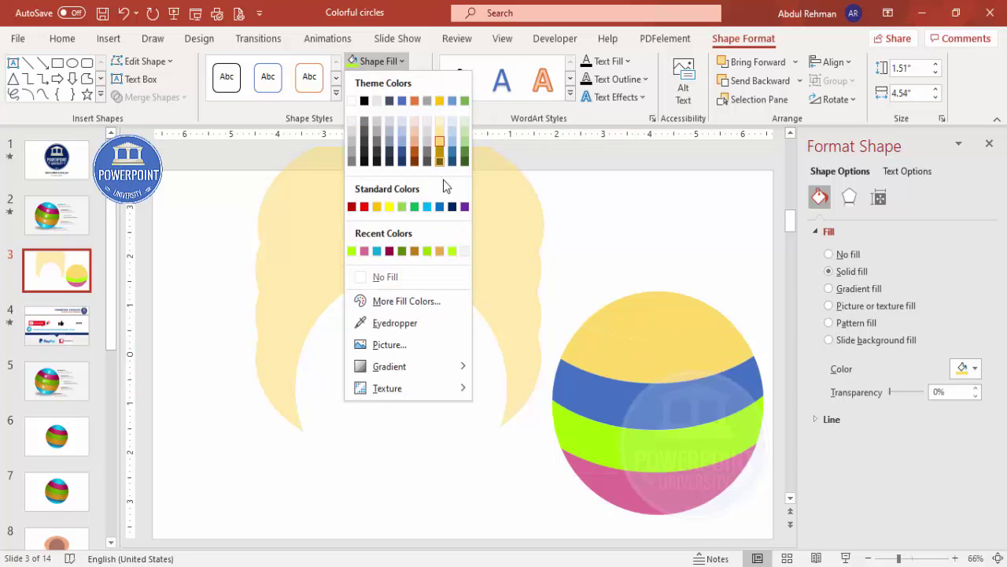
left_click(447, 206)
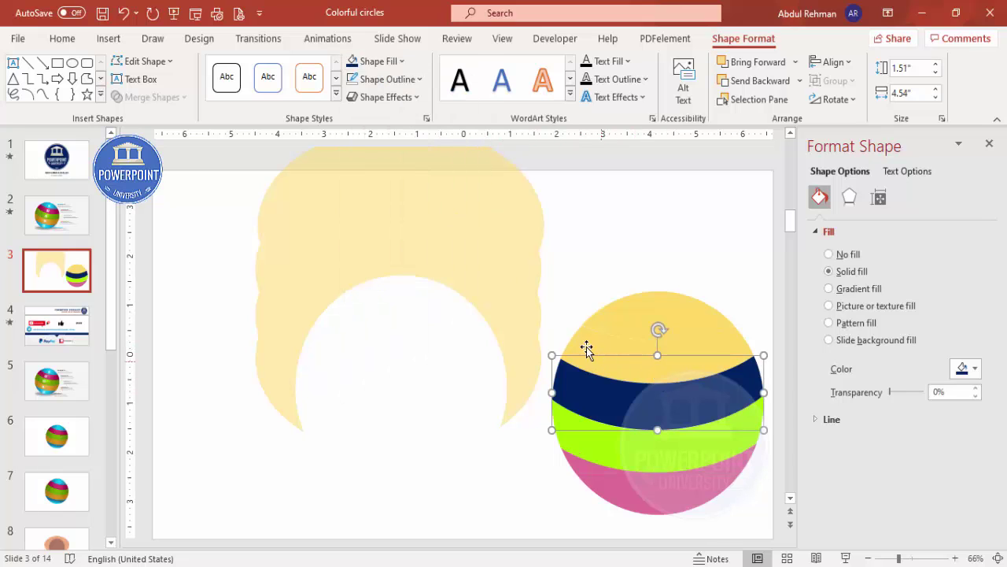
key("Tab")
left_click(401, 61)
left_click(464, 206)
key("Tab")
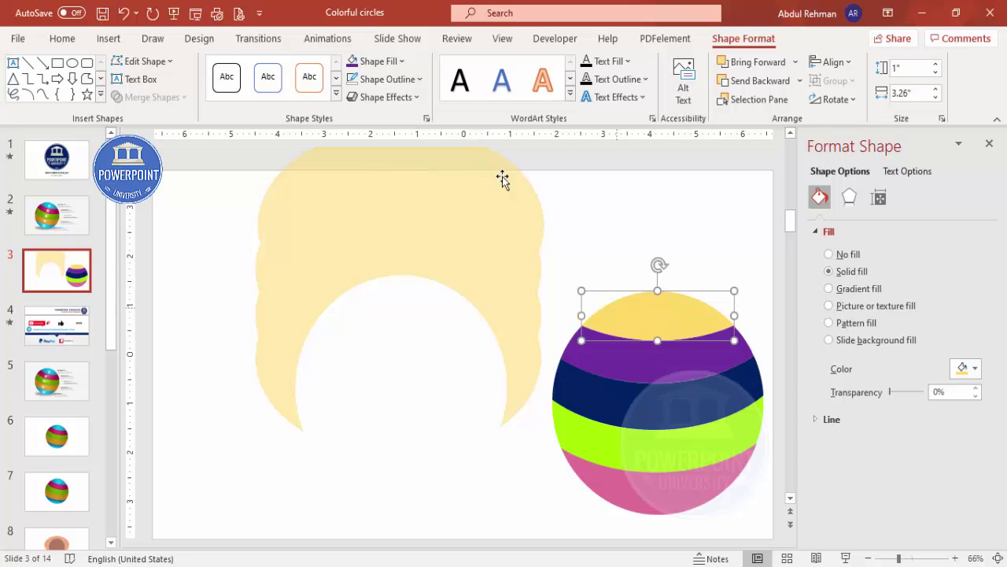
left_click(400, 61)
left_click(364, 207)
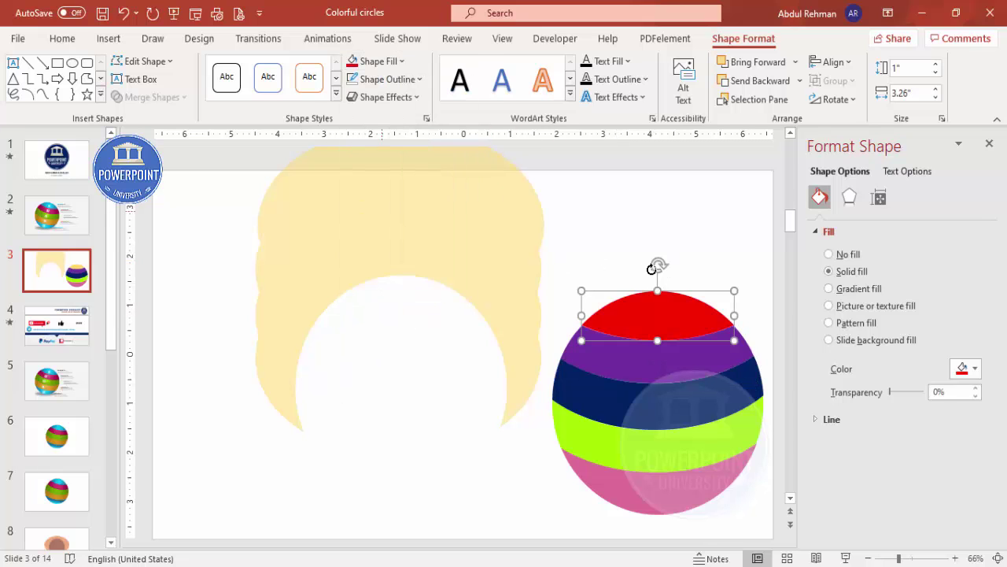
left_click(668, 253)
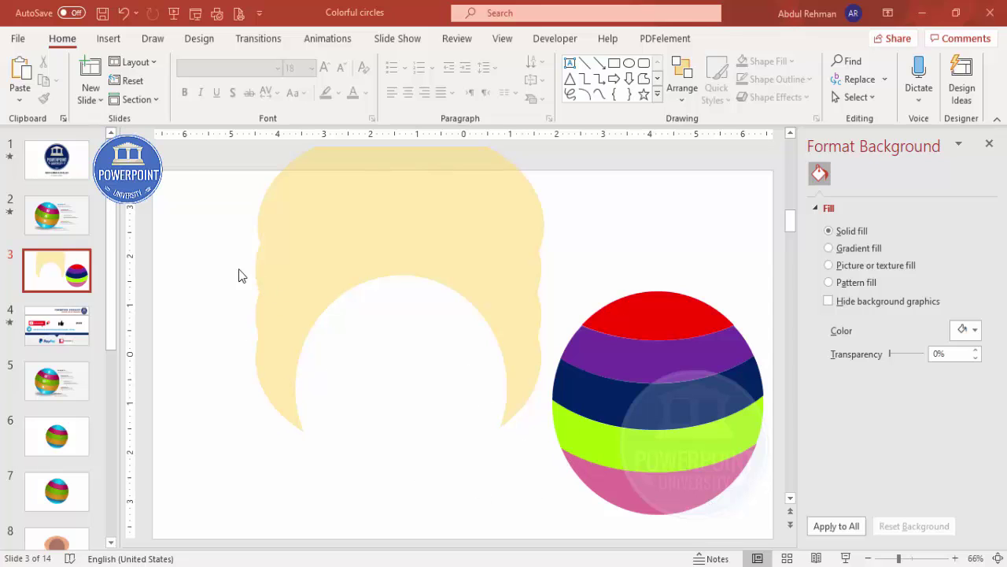
- Delete the leftover translucent yellow fragments
left_click(870, 558)
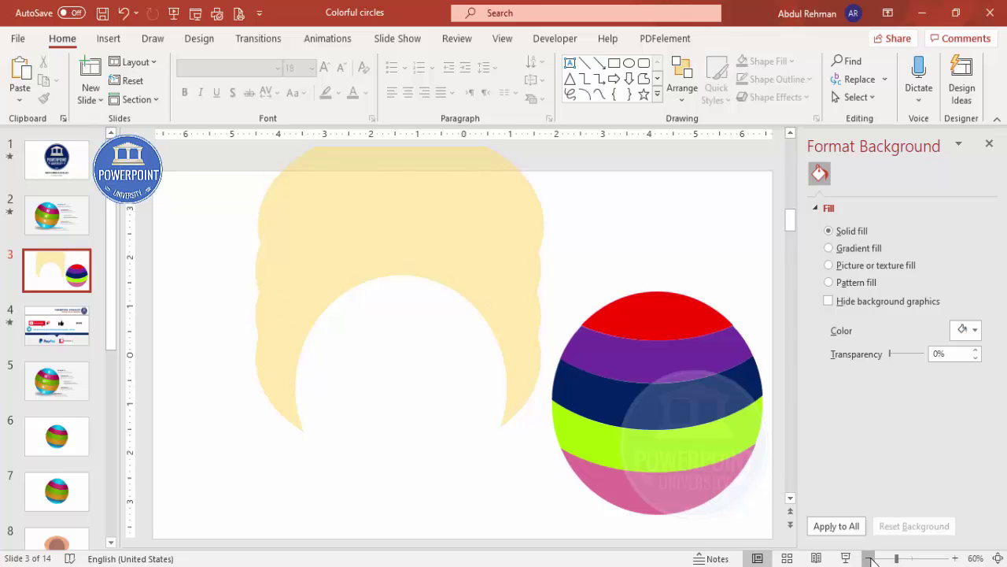
left_click(870, 558)
left_click(870, 558)
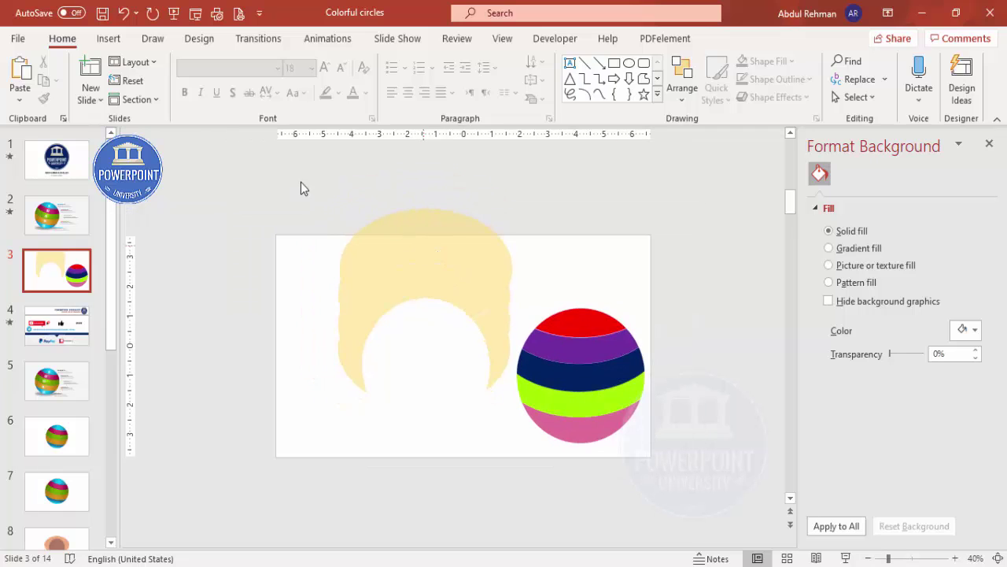
left_click_drag(300, 181, 525, 408)
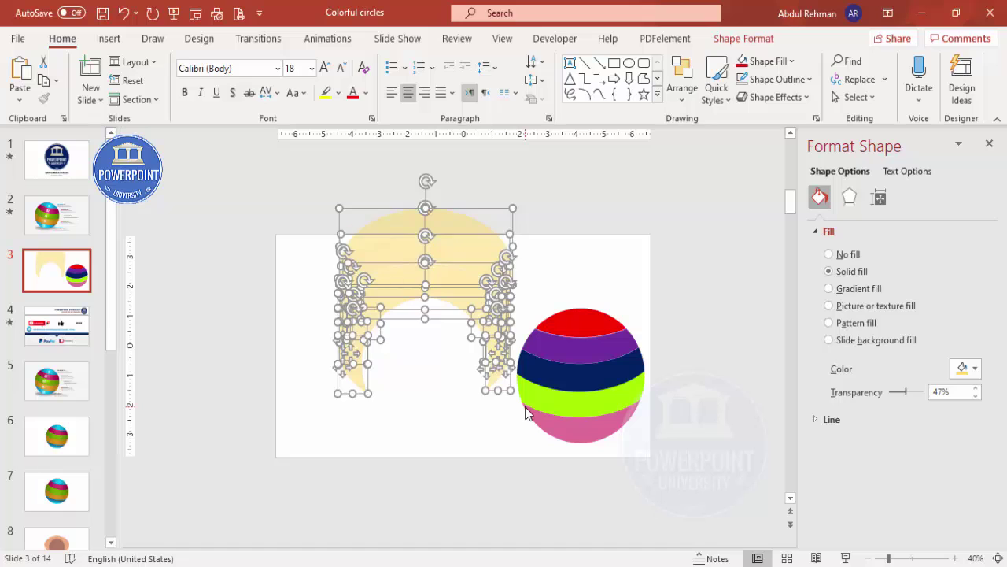
key("Delete")
- Move all the ball's bands together to the centre of the slide
left_click_drag(459, 267, 650, 458)
left_click_drag(547, 379, 493, 354)
left_click(998, 558)
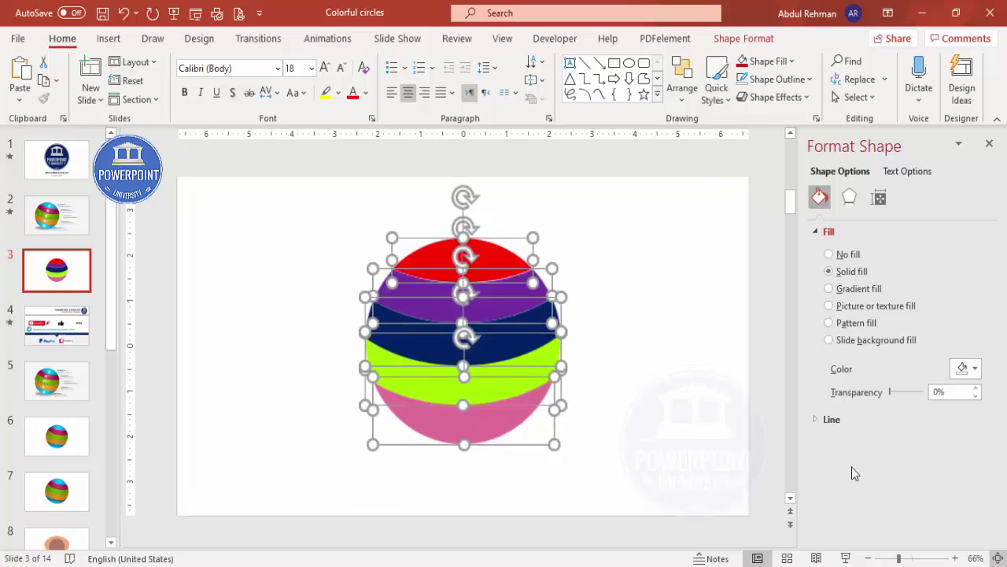
left_click(641, 397)
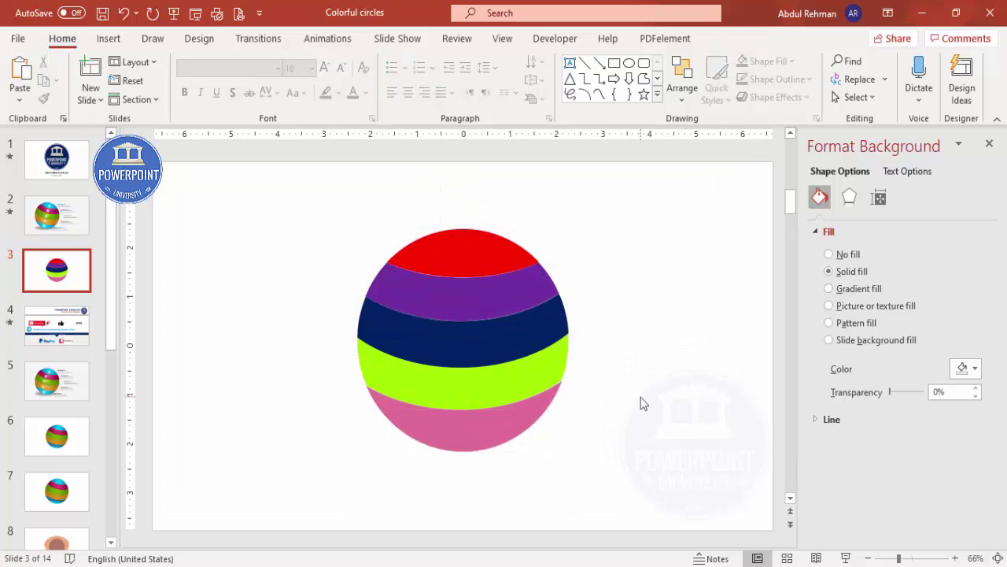
- Select all the colour bands of the ball
left_click(489, 418)
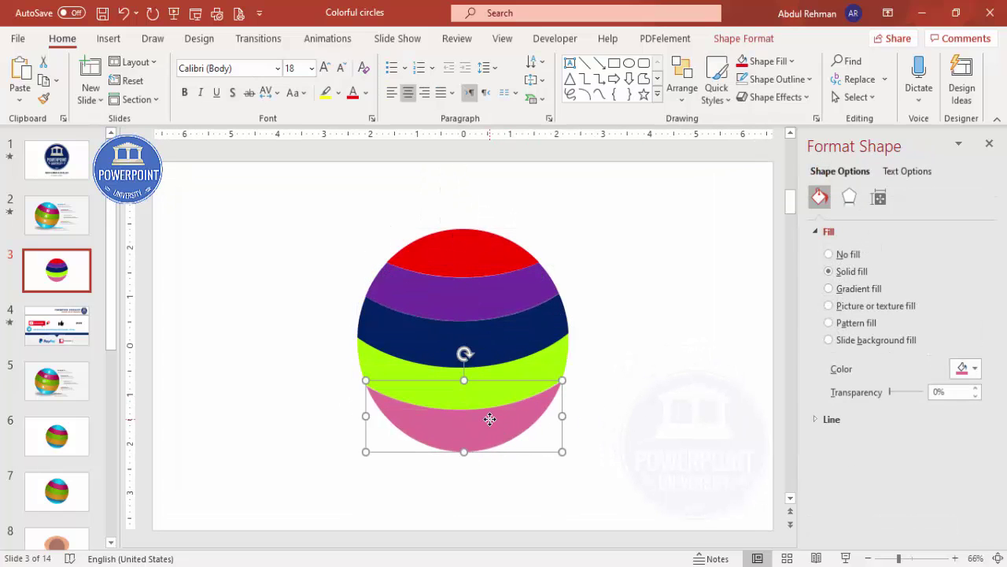
left_click(521, 339, "shift")
left_click(499, 253, "shift")
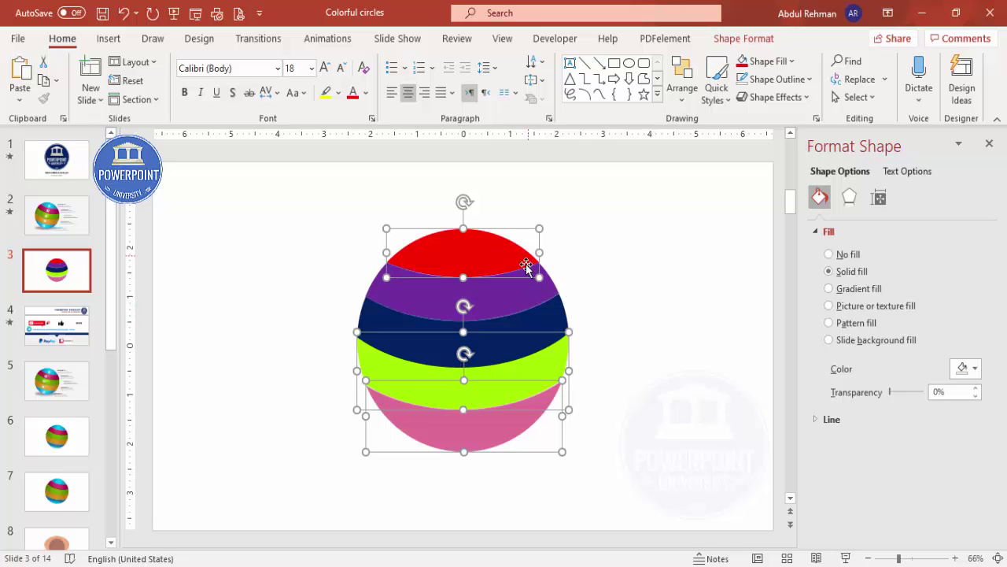
left_click(514, 292)
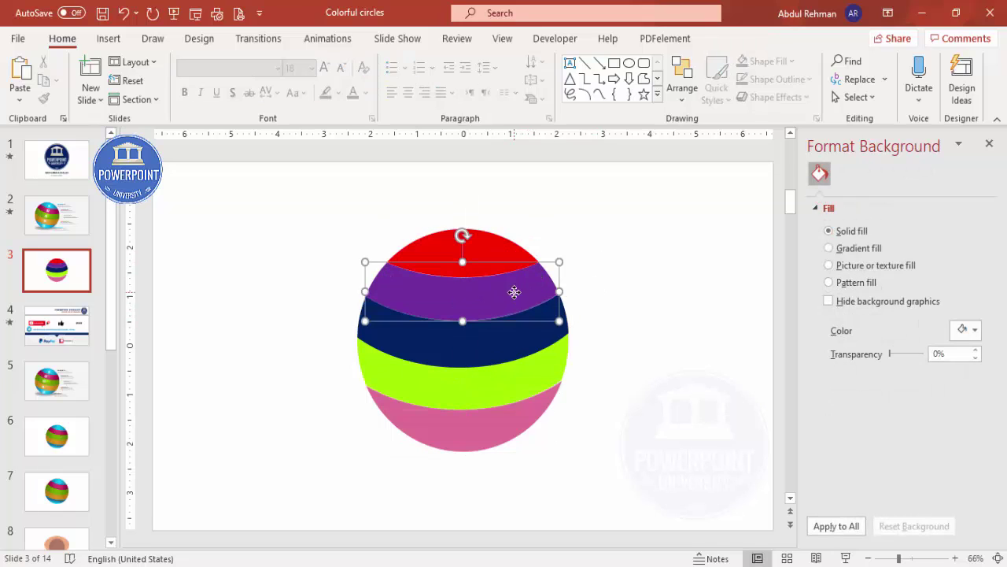
left_click(499, 378, "shift")
left_click(496, 402, "shift")
left_click(485, 428, "shift")
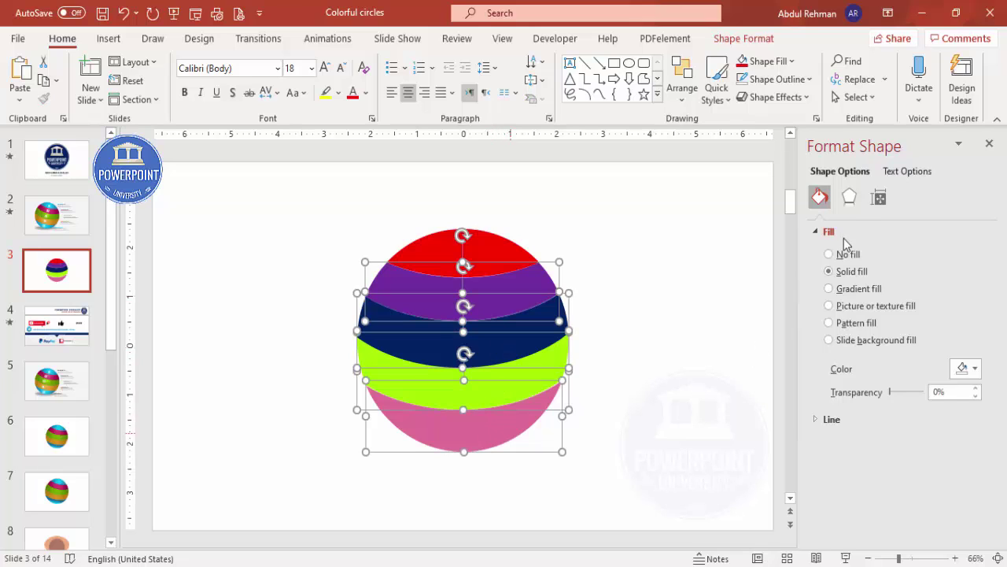
- Apply an Offset: Top shadow with 60% transparency, 4 pt blur, 270° angle and 4 pt distance
left_click(850, 201)
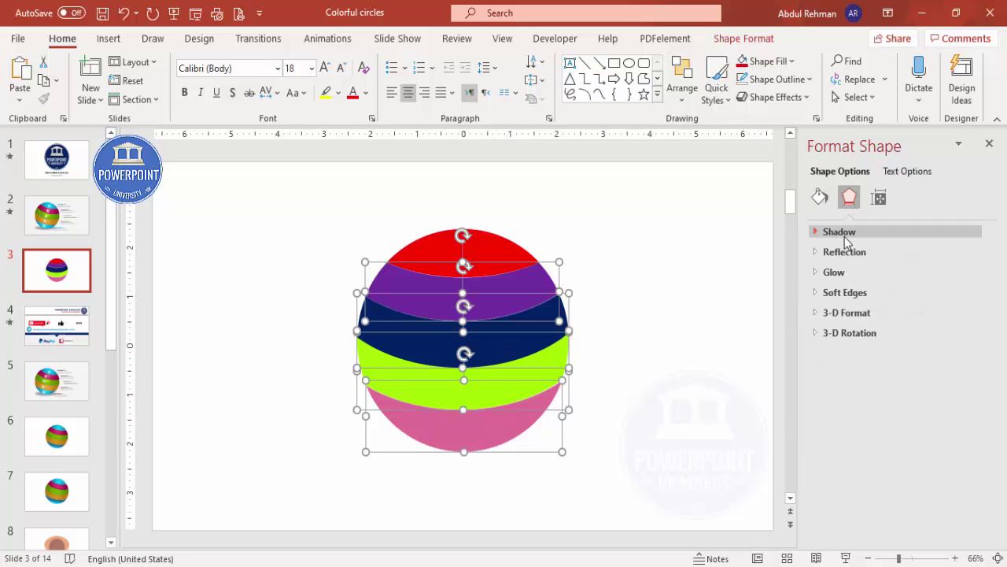
left_click(839, 231)
left_click(966, 253)
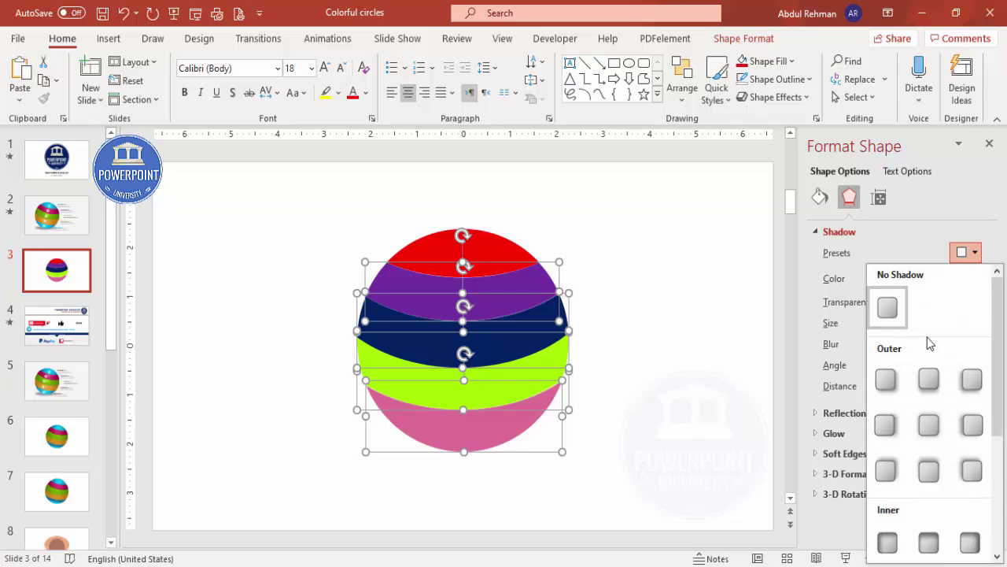
left_click(937, 470)
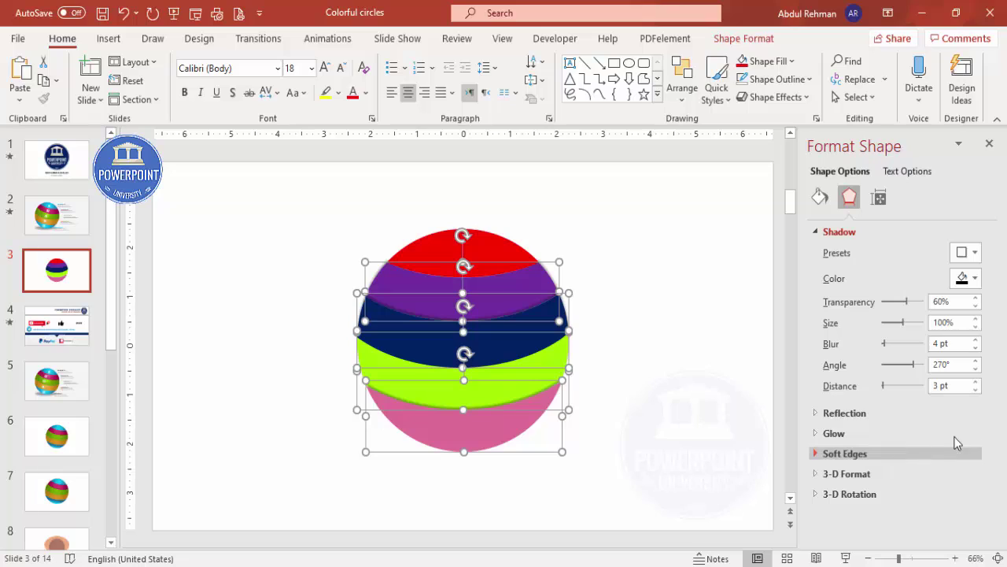
left_click(976, 382)
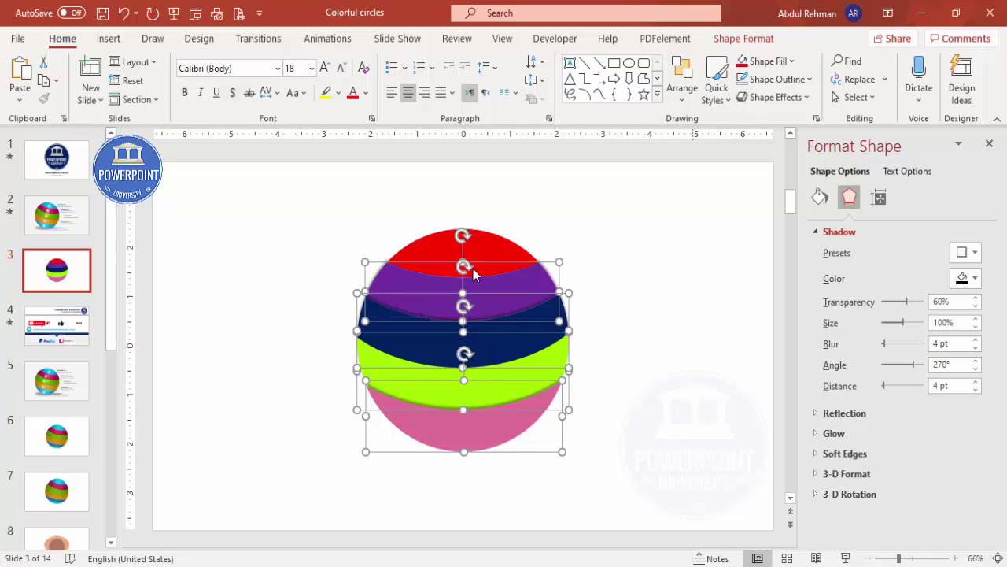
key("Escape")
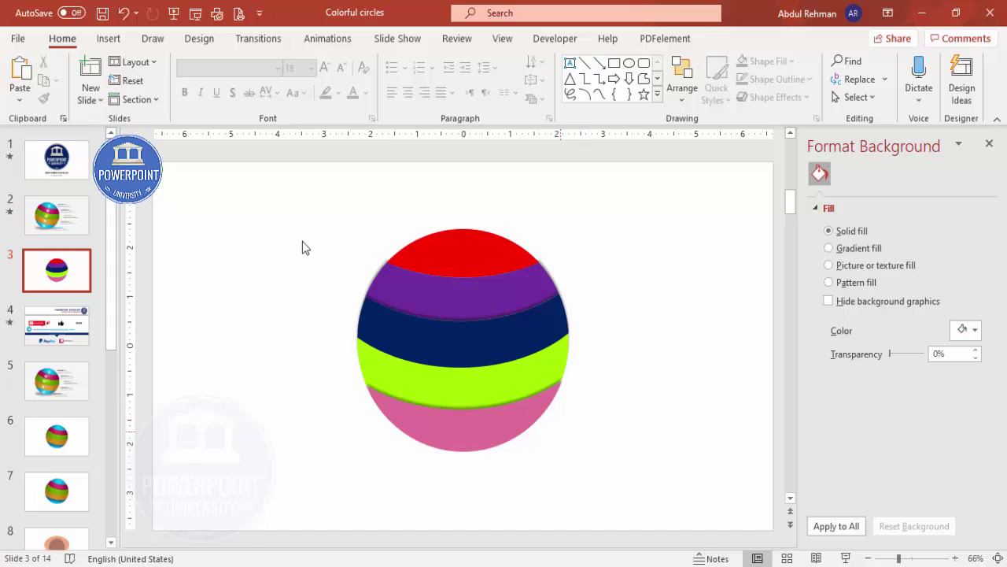
- Give the red top band a gradient fill with only two stops
left_click(466, 250)
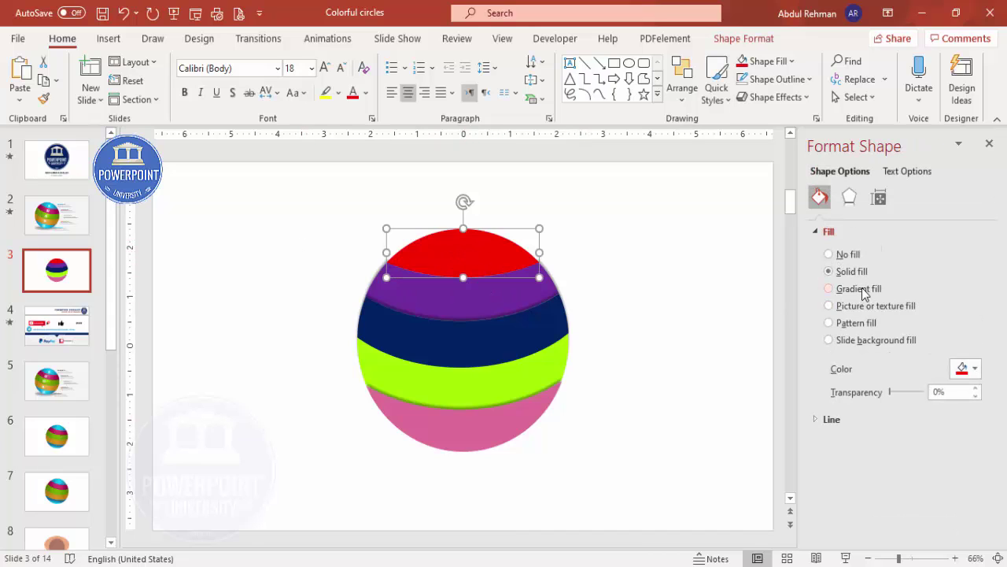
left_click(862, 287)
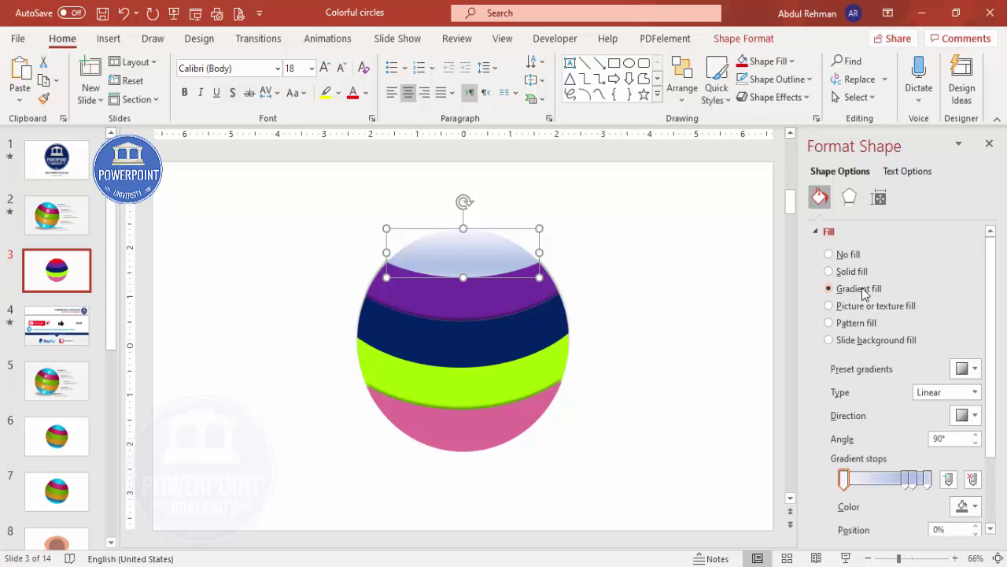
left_click(912, 480)
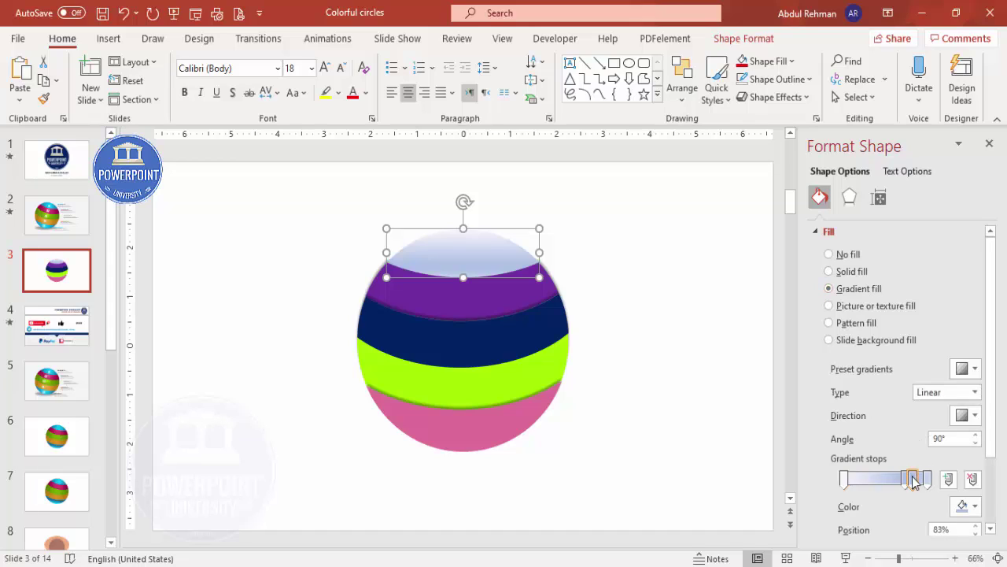
left_click(973, 479)
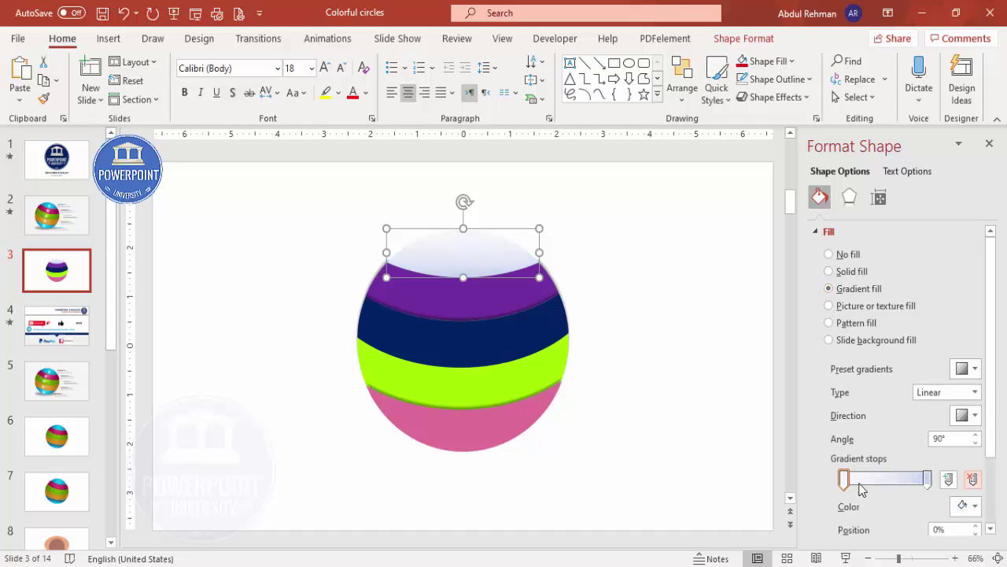
- Set the gradient's left stop to cyan and right stop to dark blue
left_click(966, 505)
left_click(922, 469)
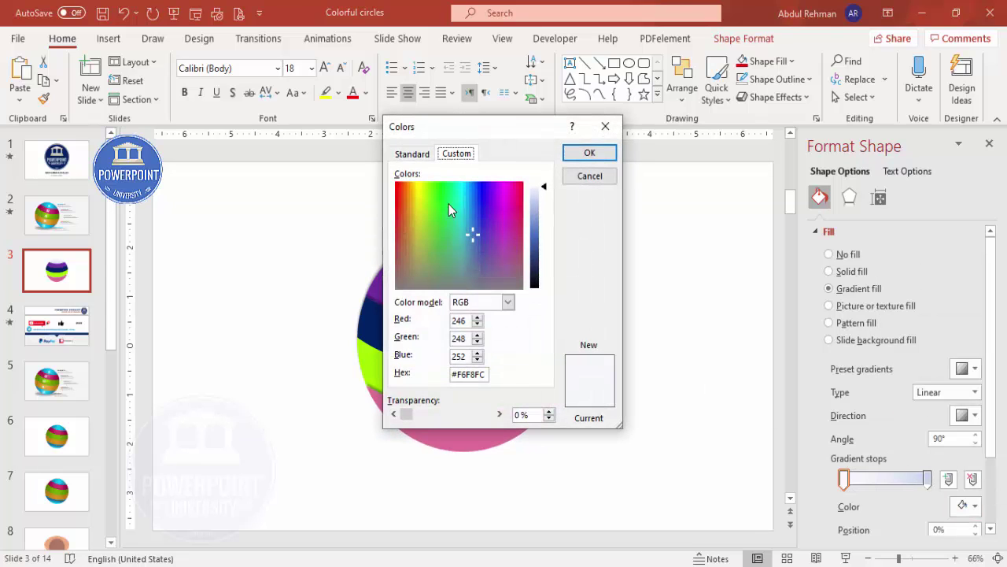
left_click(411, 153)
left_click(452, 208)
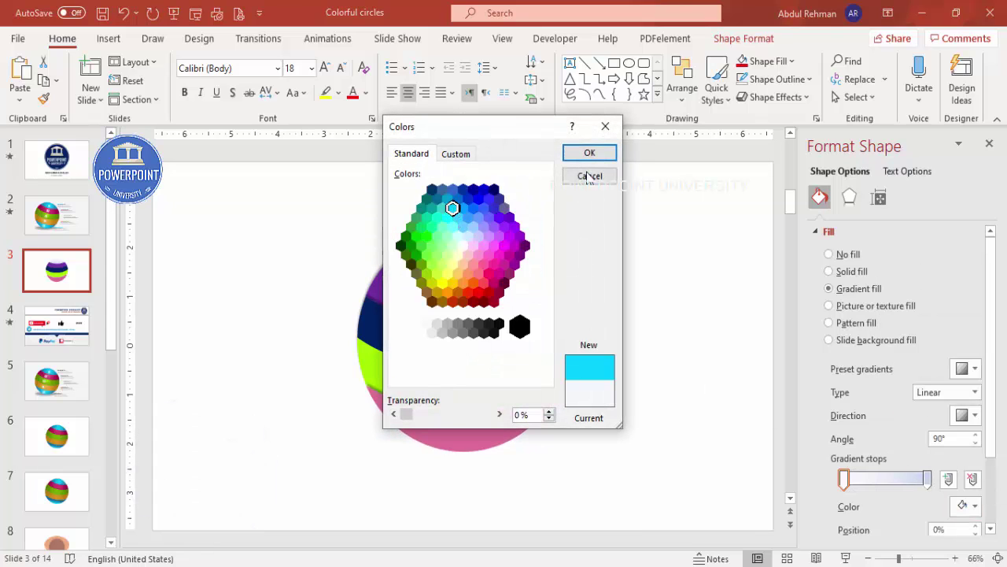
left_click(590, 153)
left_click(928, 478)
left_click(961, 508)
left_click(921, 469)
left_click(421, 154)
left_click(478, 197)
left_click(467, 197)
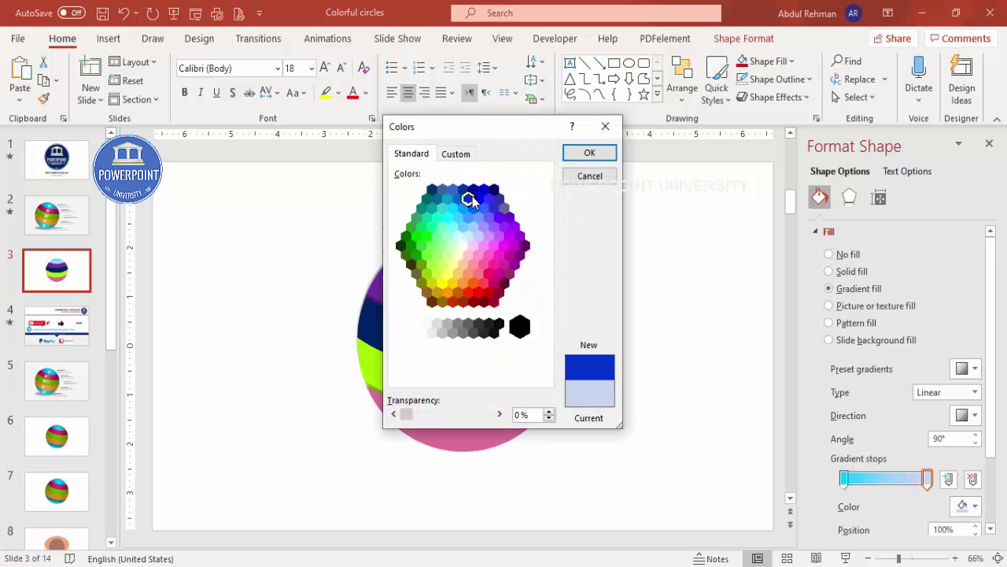
left_click(591, 154)
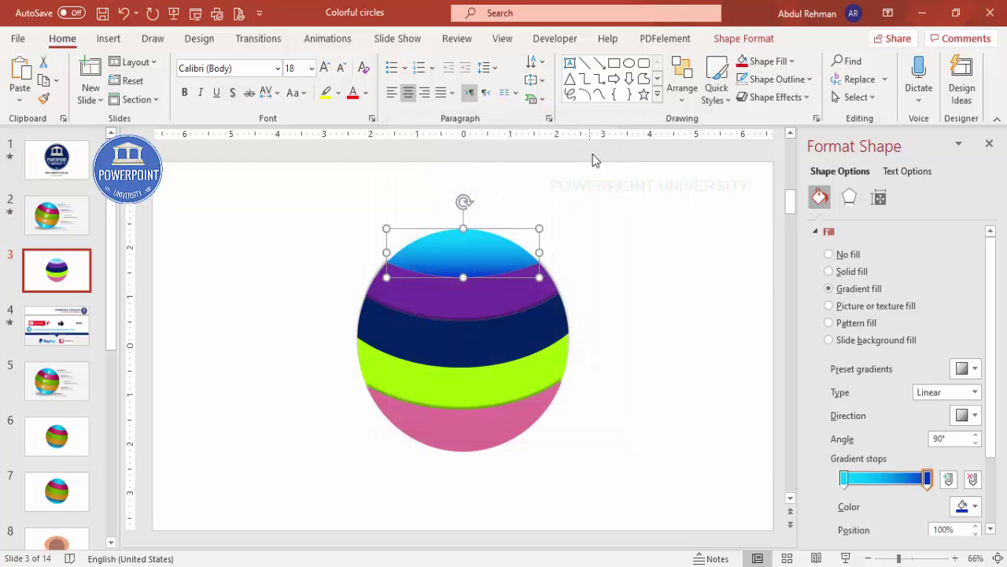
- Make the gradient Radial, radiating from the centre
left_click(956, 392)
key("Escape")
key("Down")
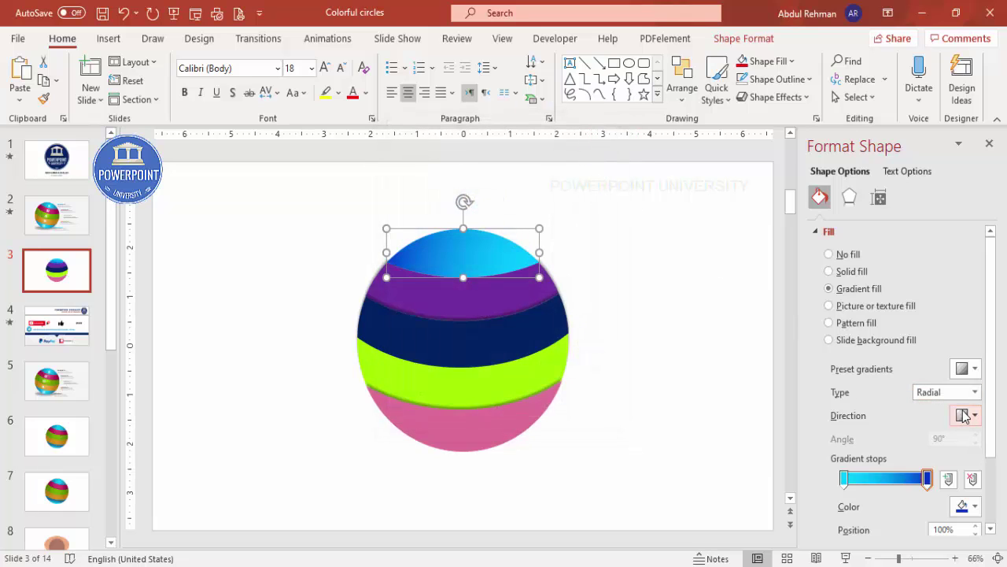
left_click(963, 416)
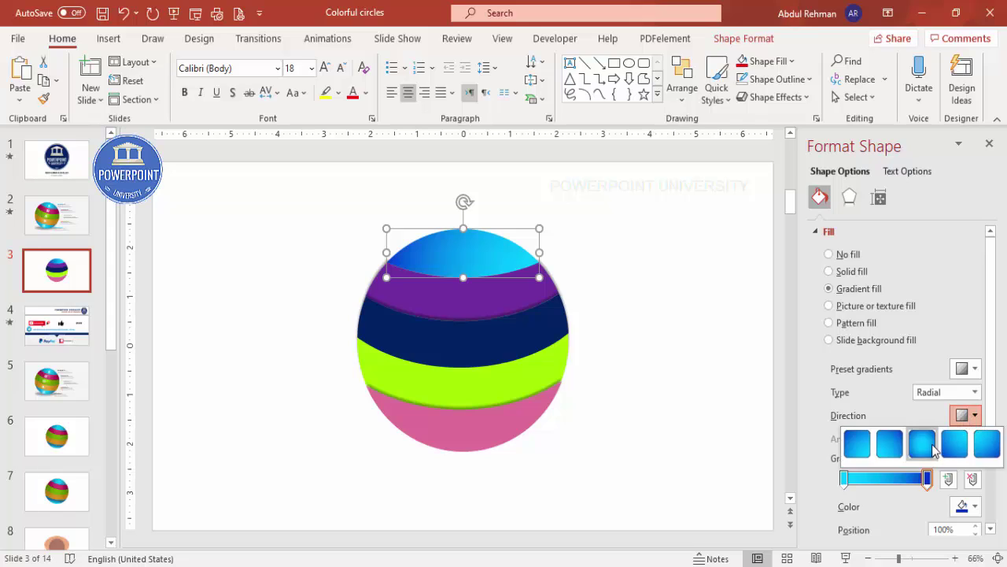
left_click(926, 444)
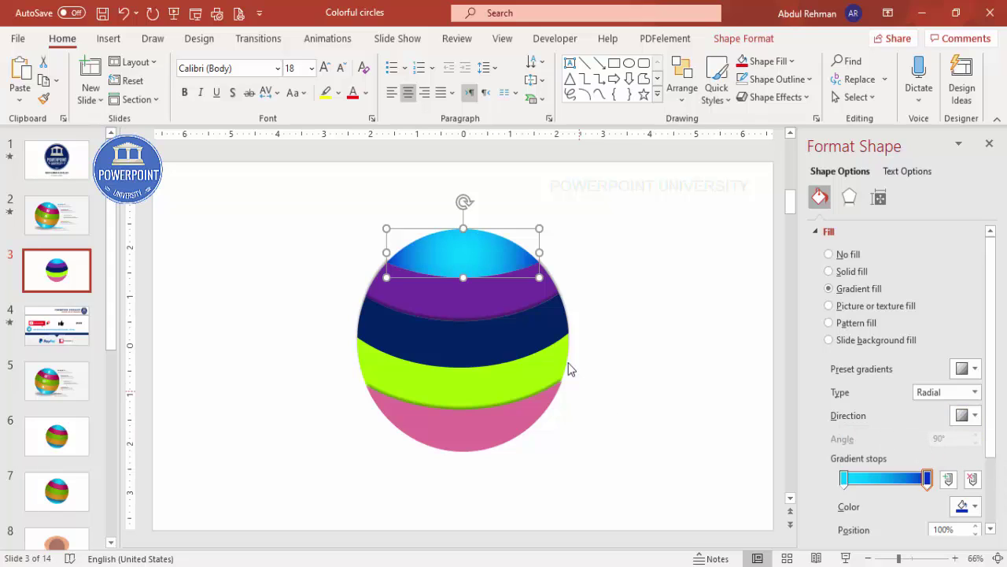
- Fill the purple band solid red
left_click(494, 301)
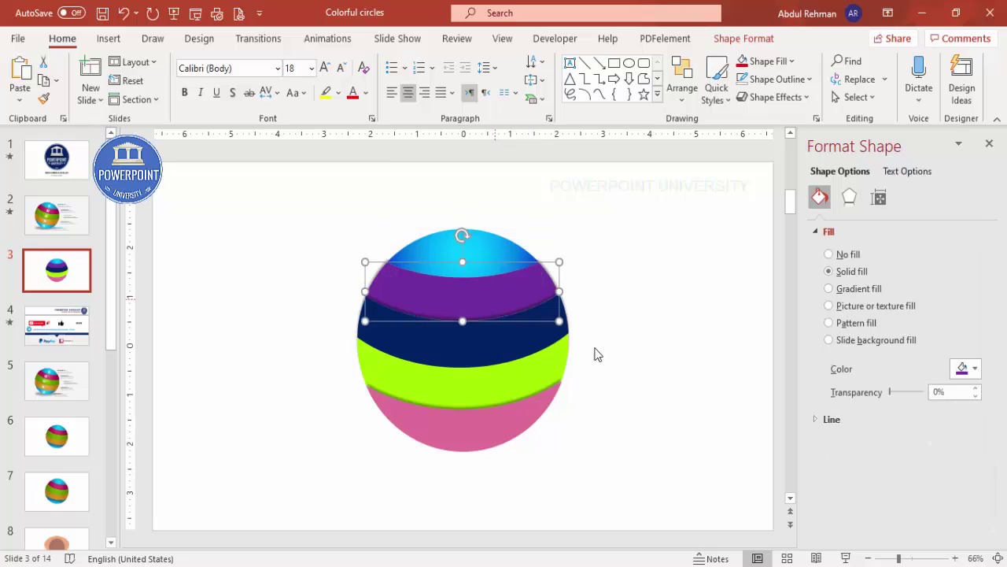
left_click(972, 369)
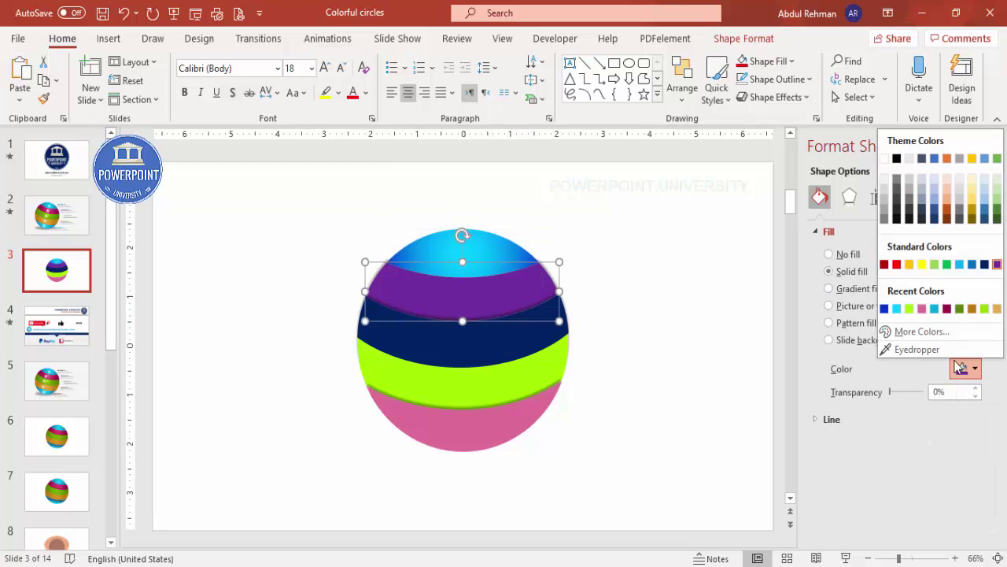
left_click(923, 330)
left_click(430, 154)
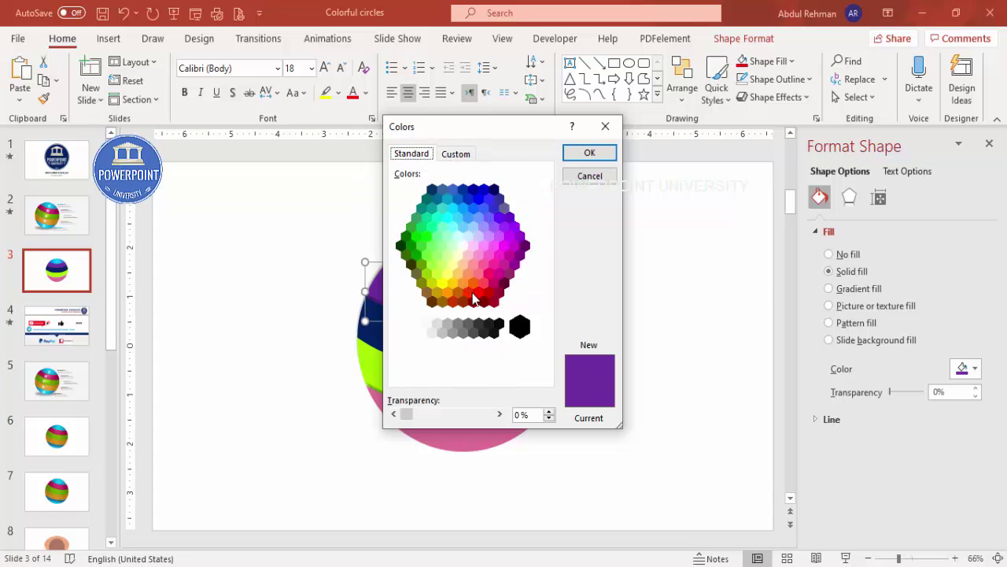
left_click(488, 294)
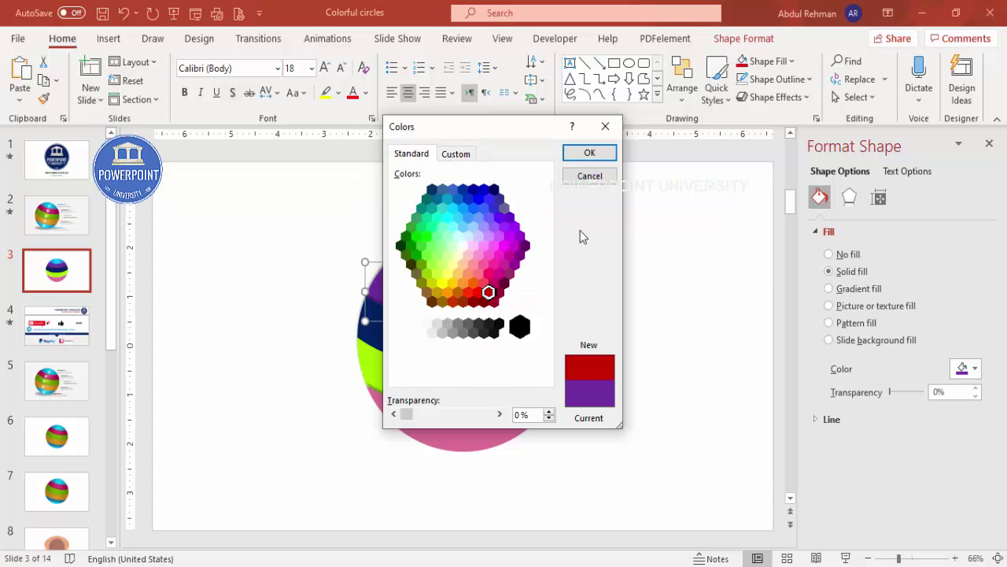
left_click(589, 153)
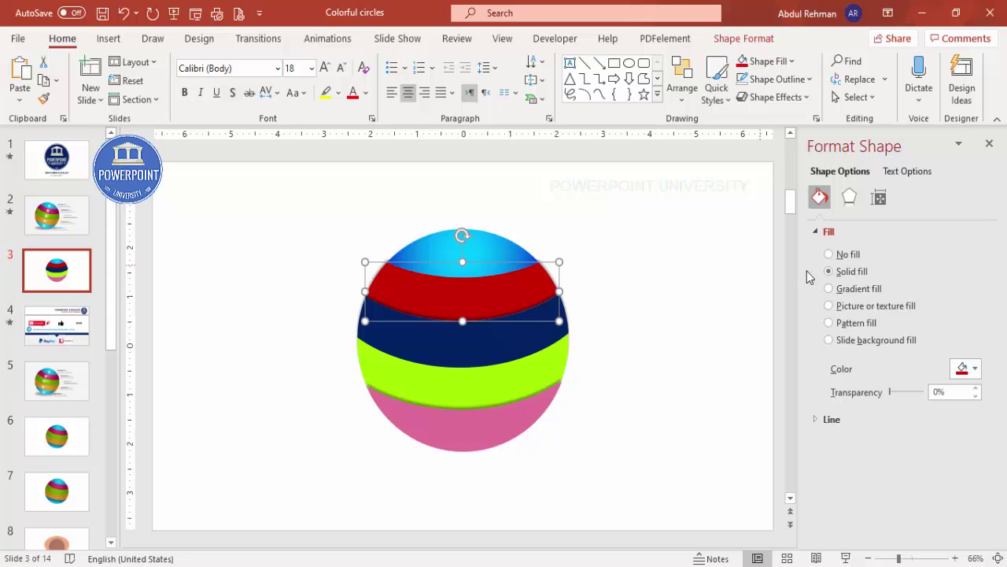
- Switch the band to a gradient running from a red left stop to a dark red right stop
left_click(864, 289)
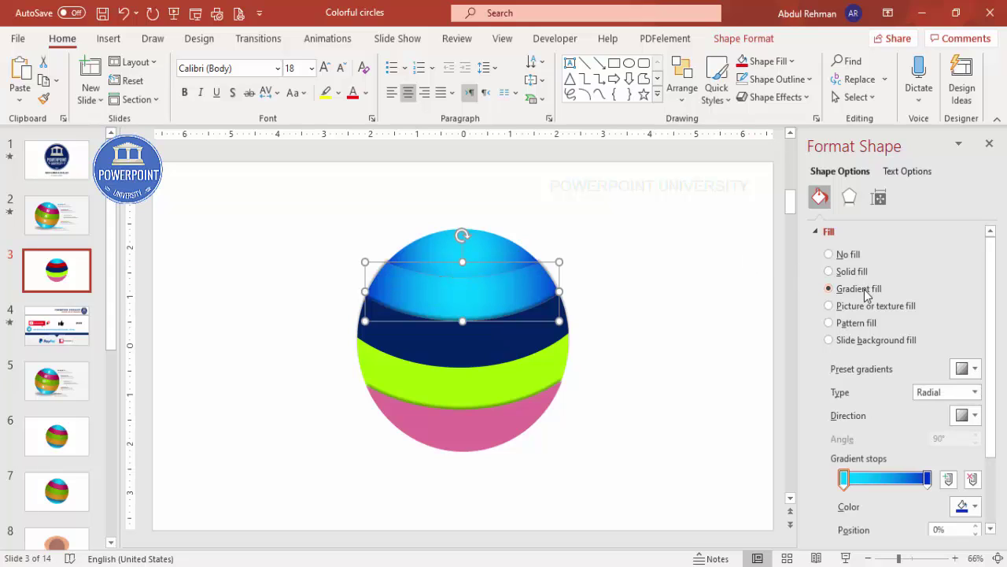
left_click(847, 480)
left_click(966, 506)
left_click(919, 469)
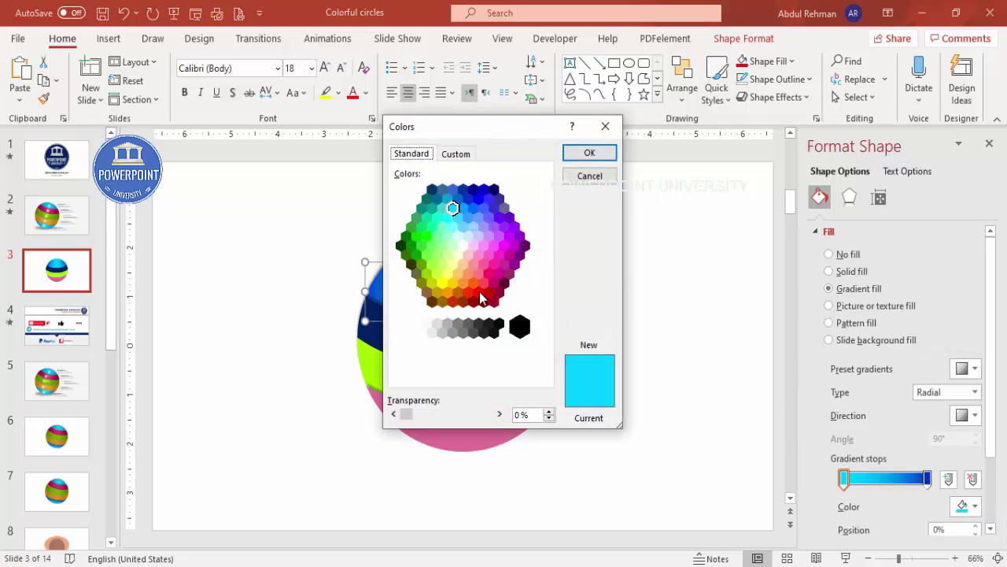
left_click(478, 293)
left_click(590, 153)
left_click(926, 478)
left_click(961, 510)
left_click(919, 470)
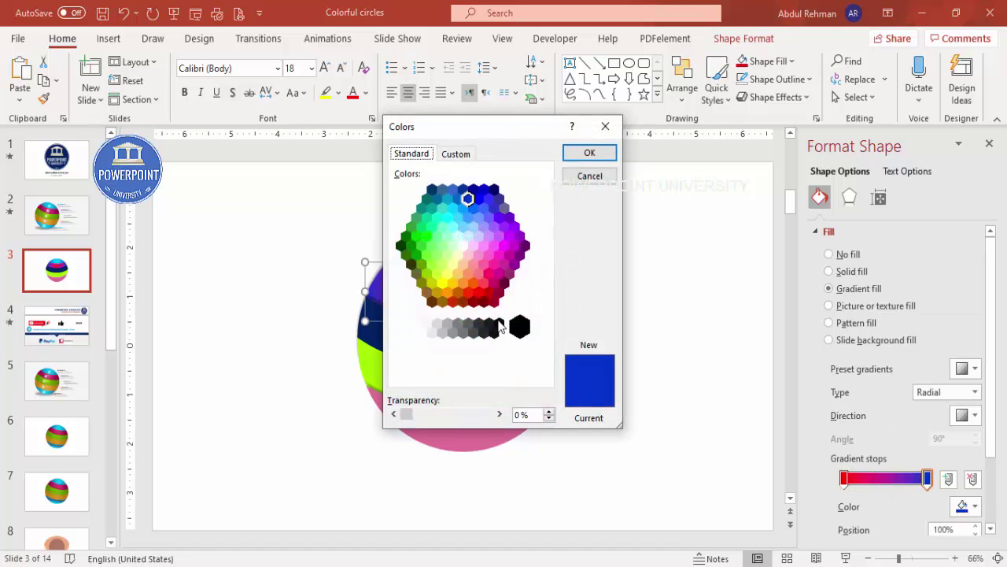
left_click(484, 301)
left_click(589, 153)
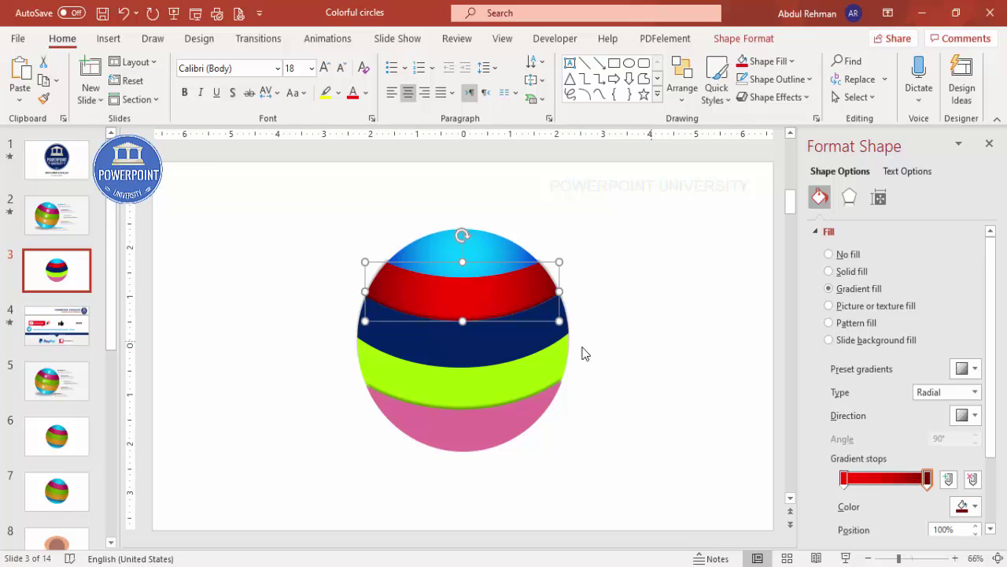
left_click(518, 342)
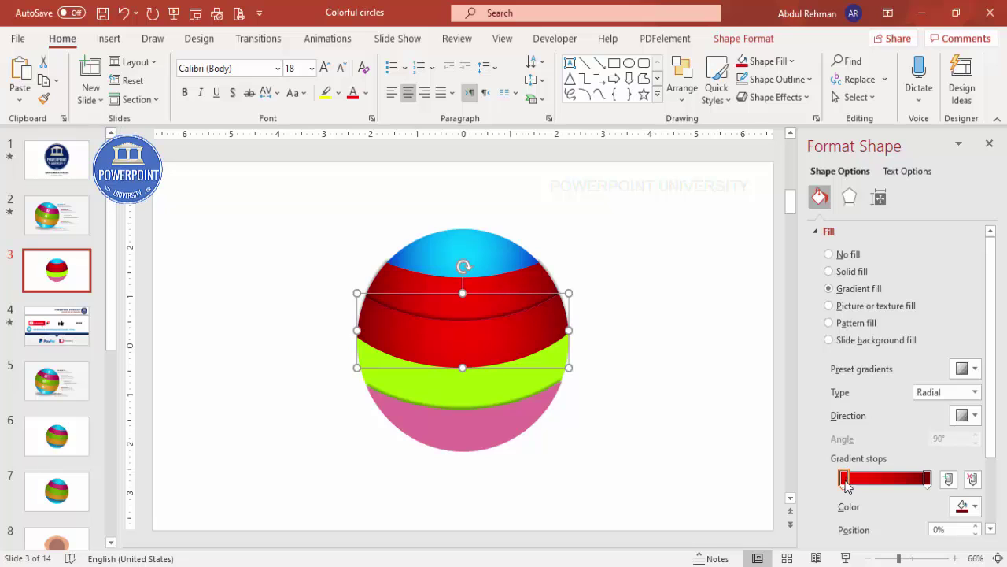
- Set the navy band's gradient stops to magenta on the left and purple on the right
left_click(966, 506)
left_click(919, 469)
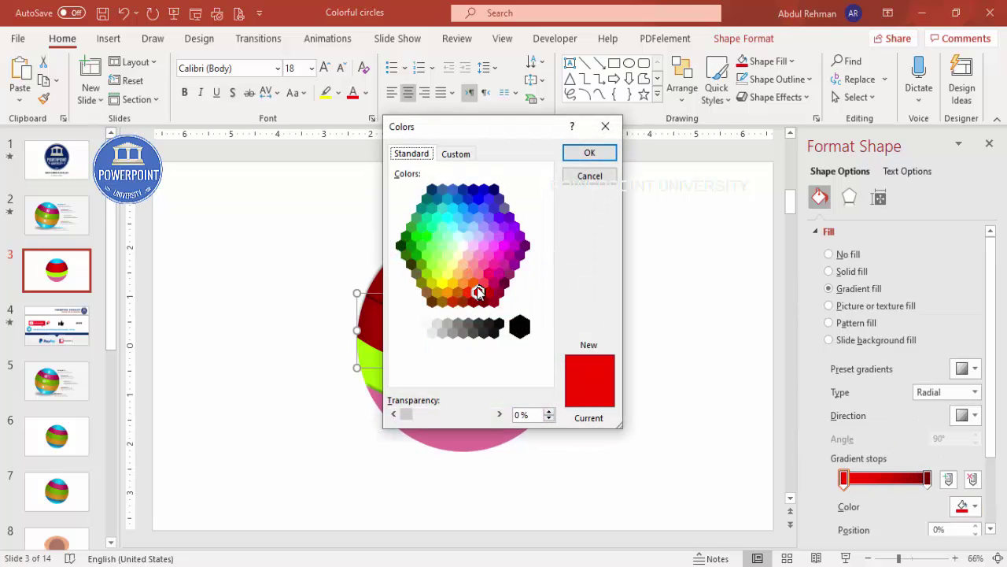
left_click(525, 249)
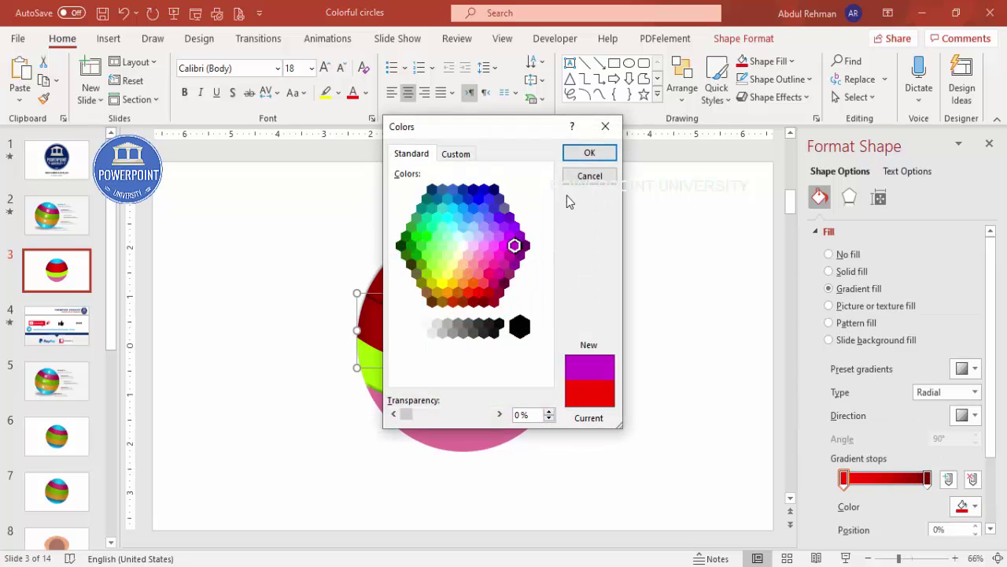
left_click(594, 157)
left_click(926, 478)
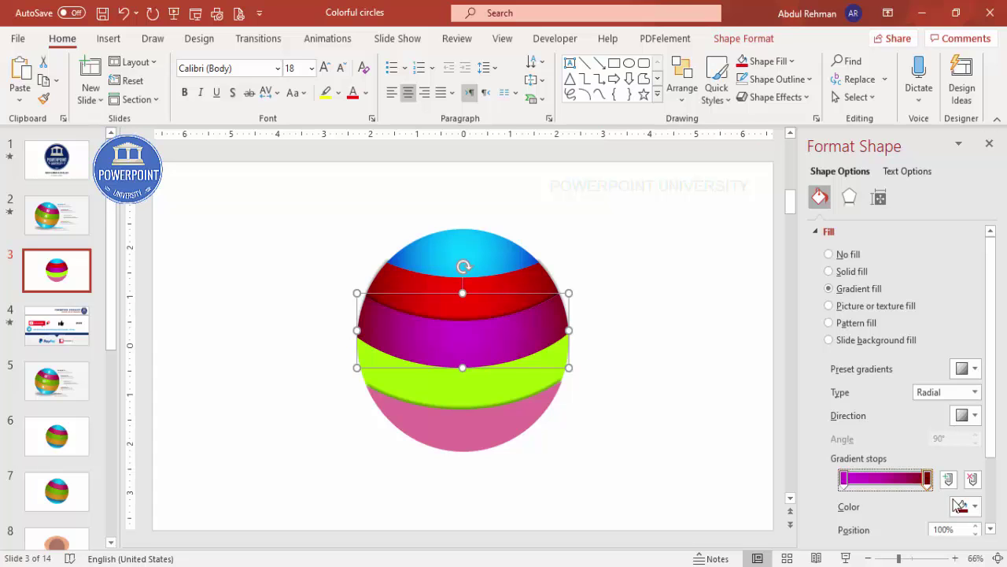
left_click(966, 506)
left_click(848, 440)
left_click(526, 248)
left_click(592, 152)
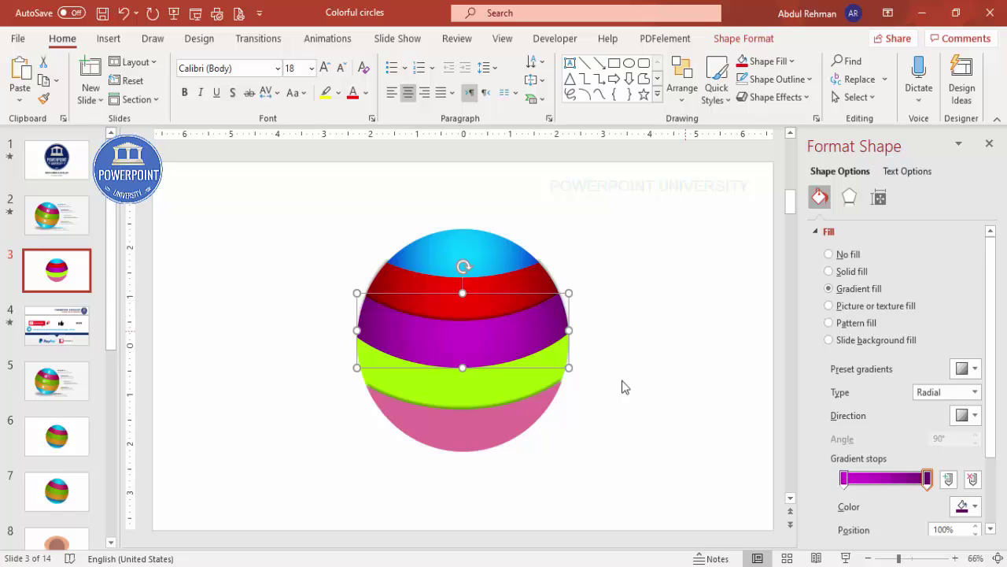
- Give the lime band a gradient from a light teal-green left stop to a teal right stop
key("Tab")
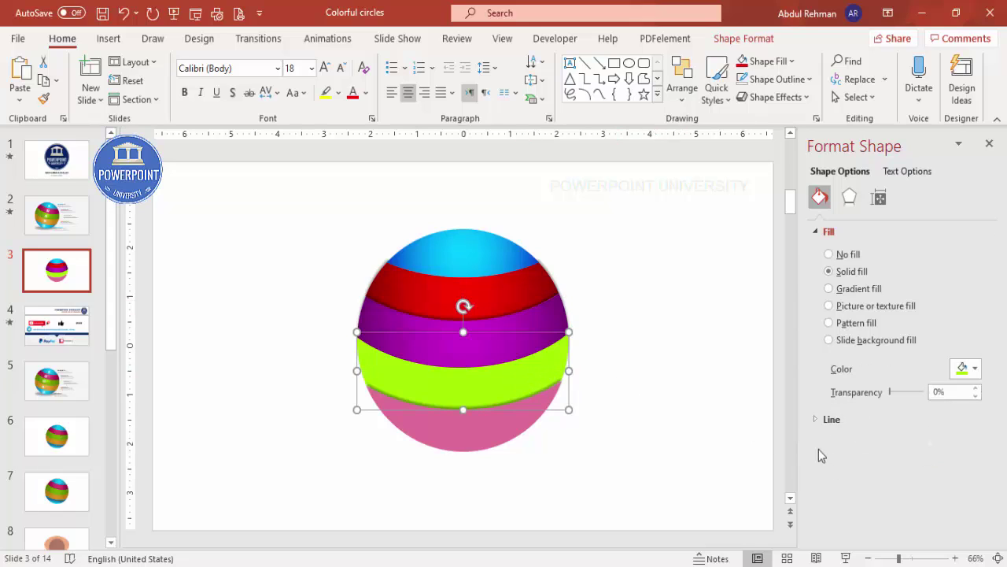
left_click(828, 288)
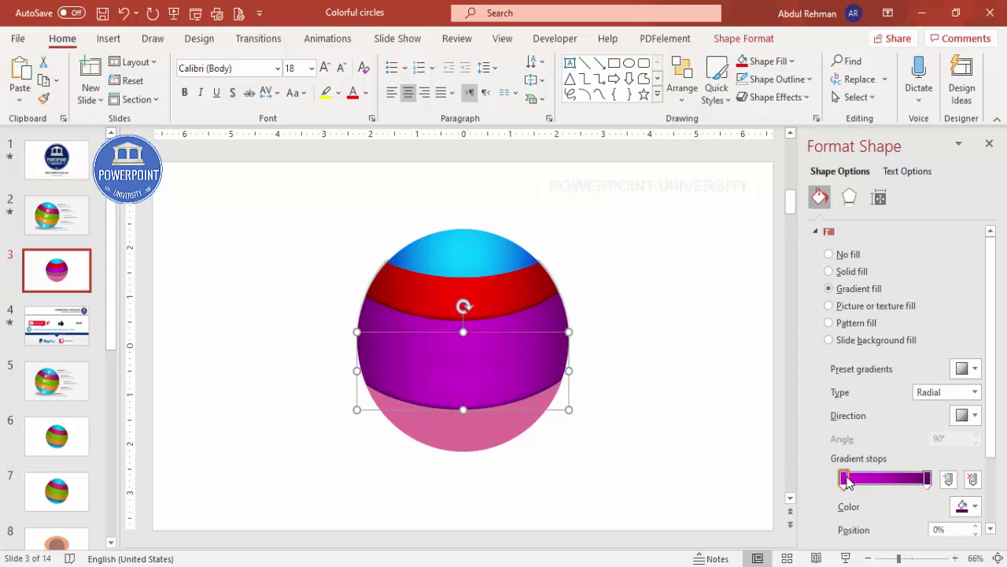
left_click(964, 506)
left_click(922, 470)
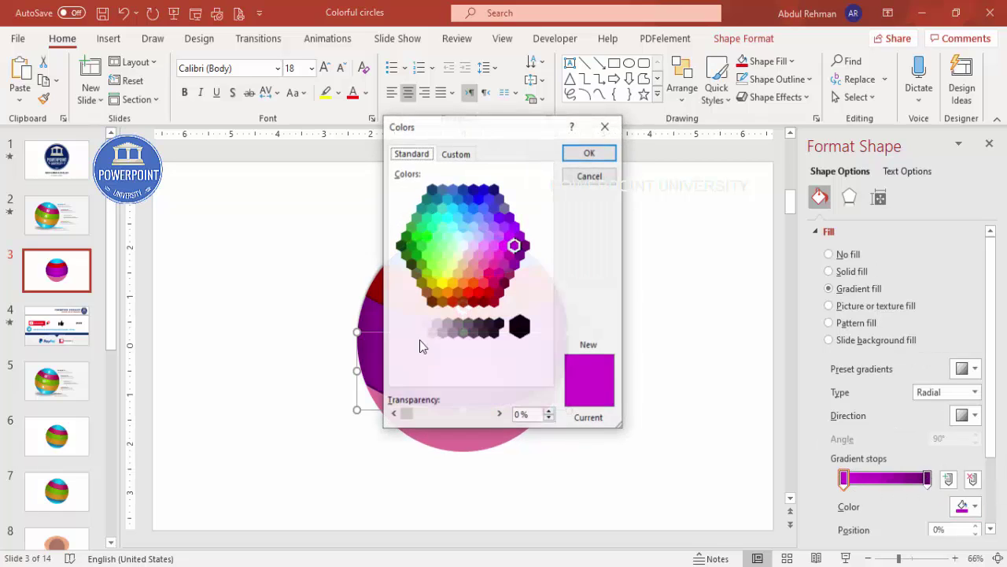
left_click(411, 228)
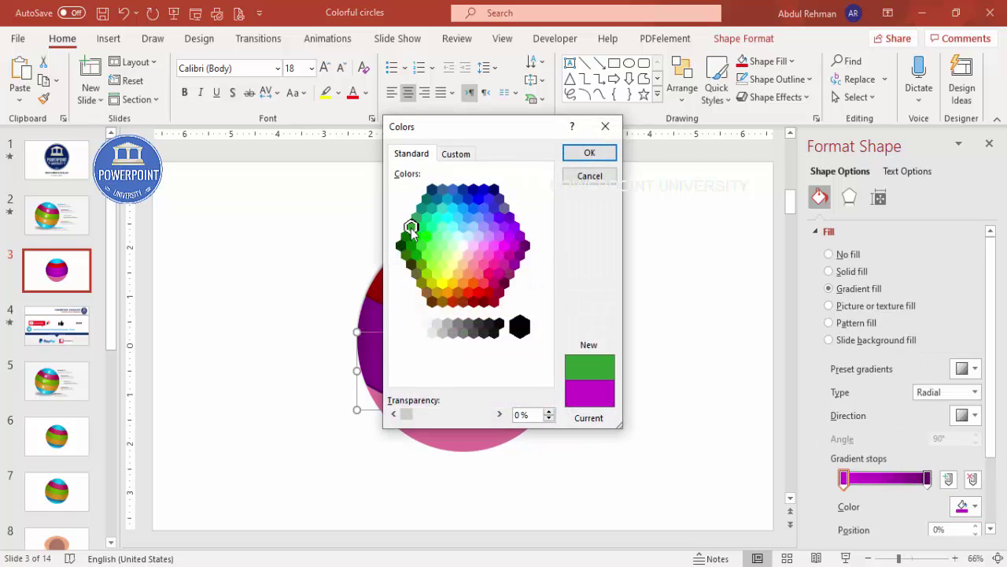
left_click(416, 218)
left_click(587, 153)
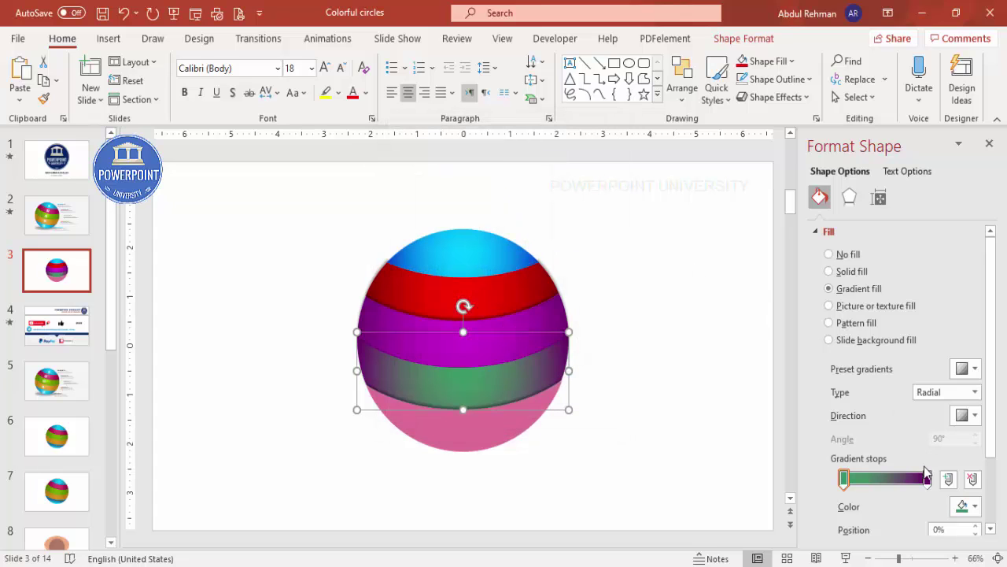
left_click(926, 478)
left_click(968, 506)
left_click(913, 468)
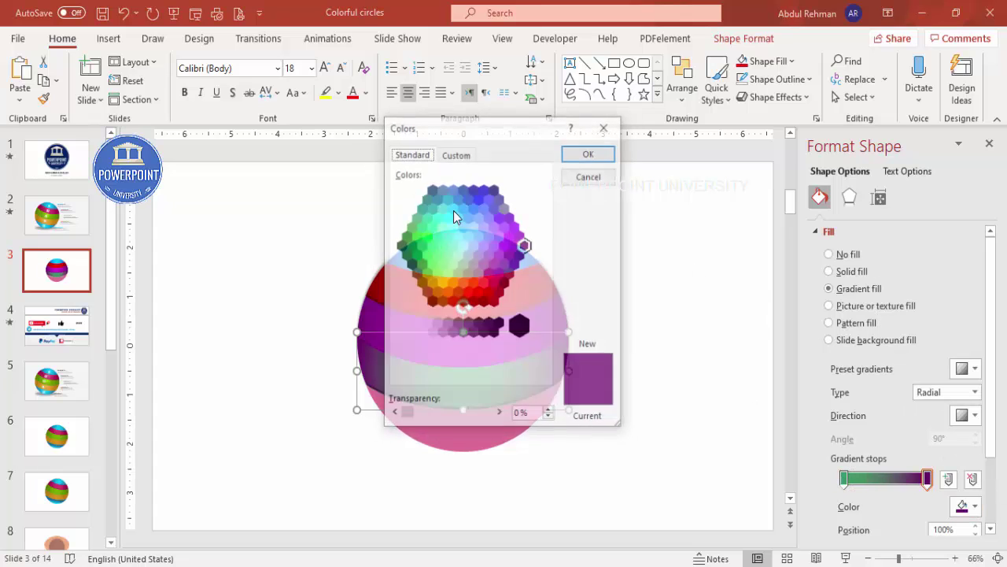
left_click(426, 198)
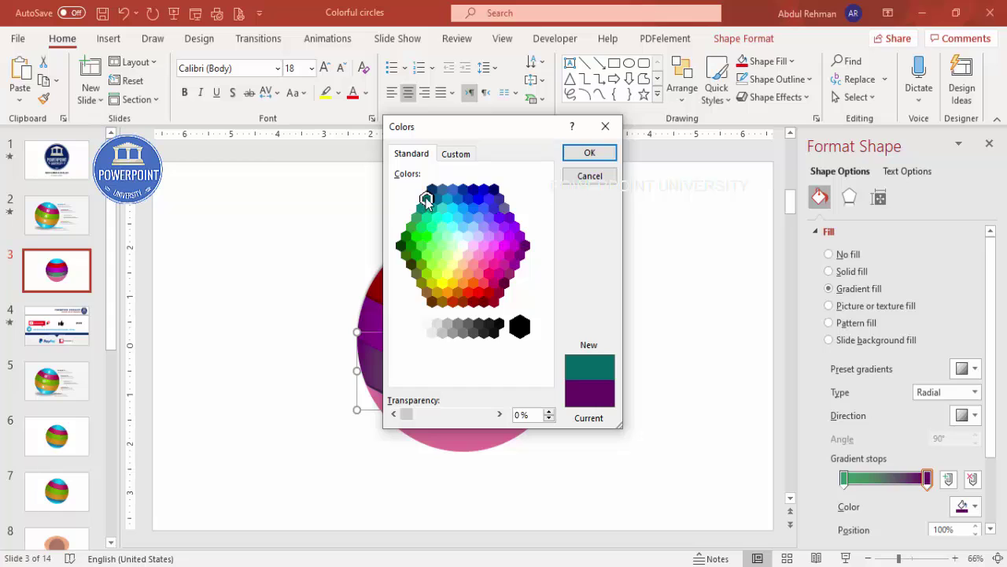
left_click(584, 153)
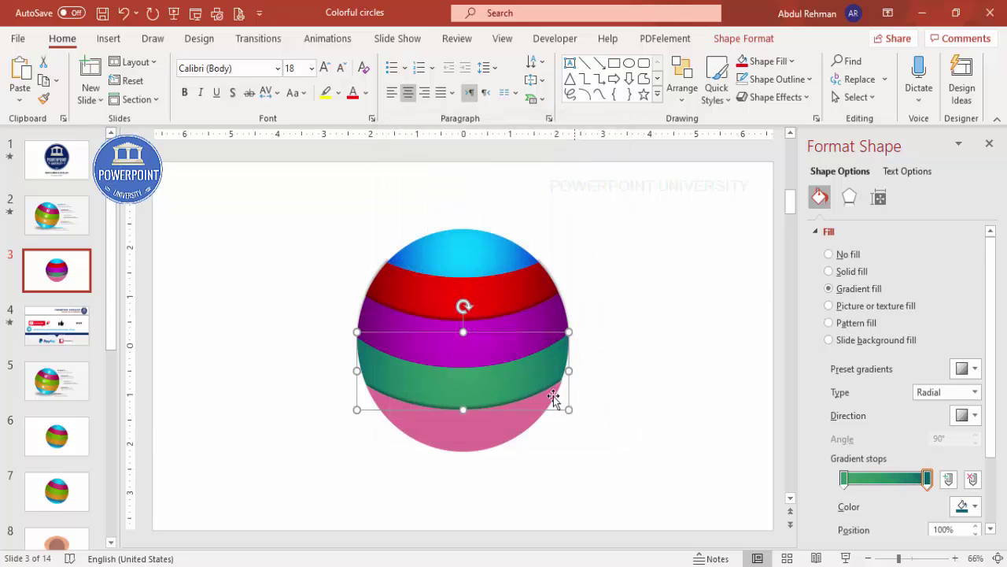
- Copy the top cap's cyan-to-blue gradient onto the pink bottom band with Format Painter
left_click(487, 240)
left_click(43, 101)
left_click(485, 447)
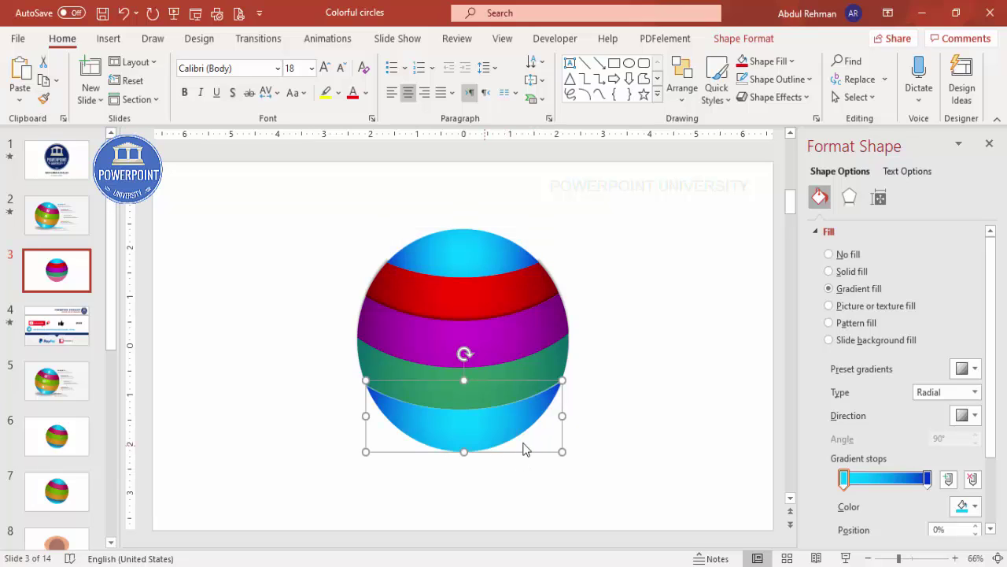
left_click(576, 420)
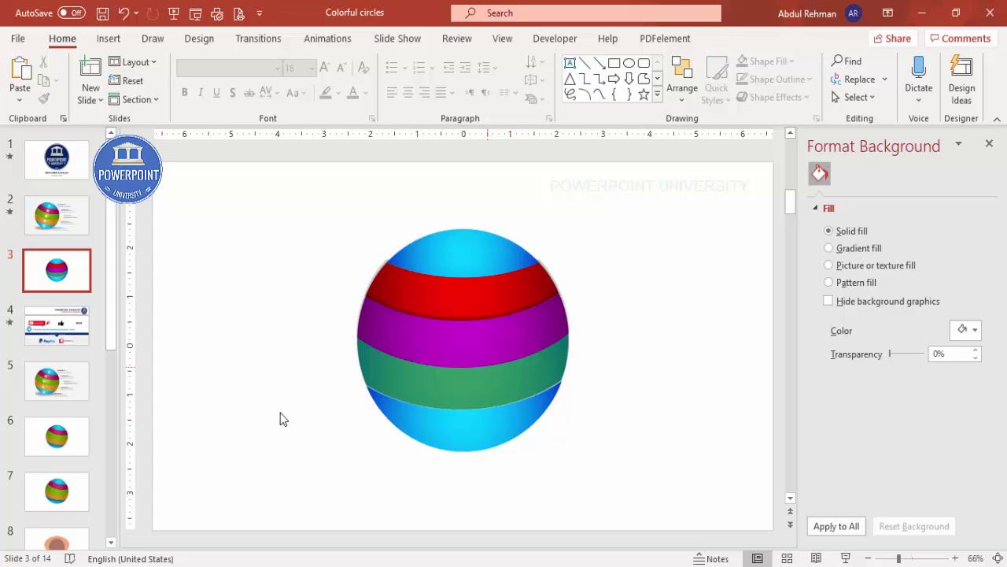
- Bring the red band to the front and raise its shadow distance to 6 pt
left_click(463, 295)
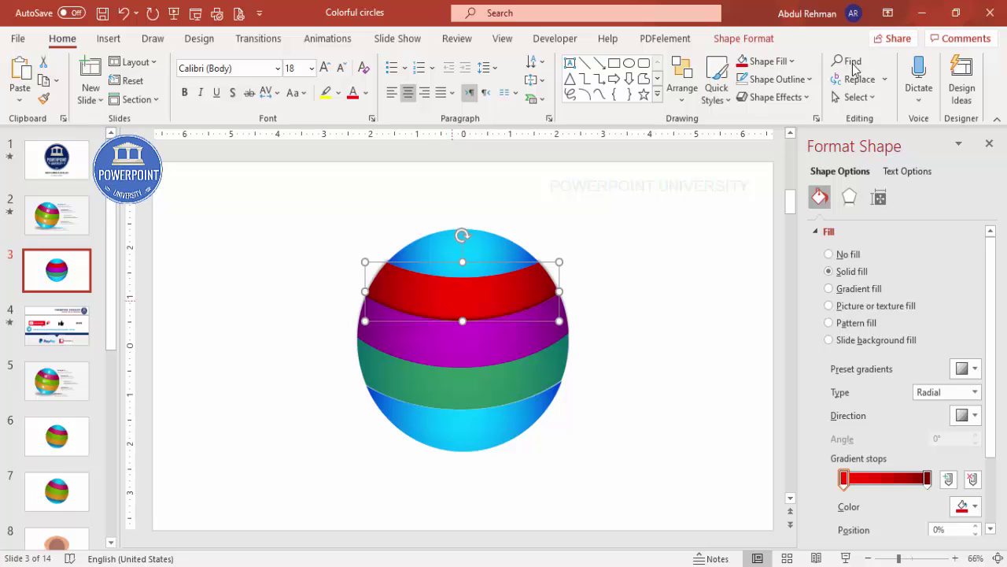
left_click(772, 41)
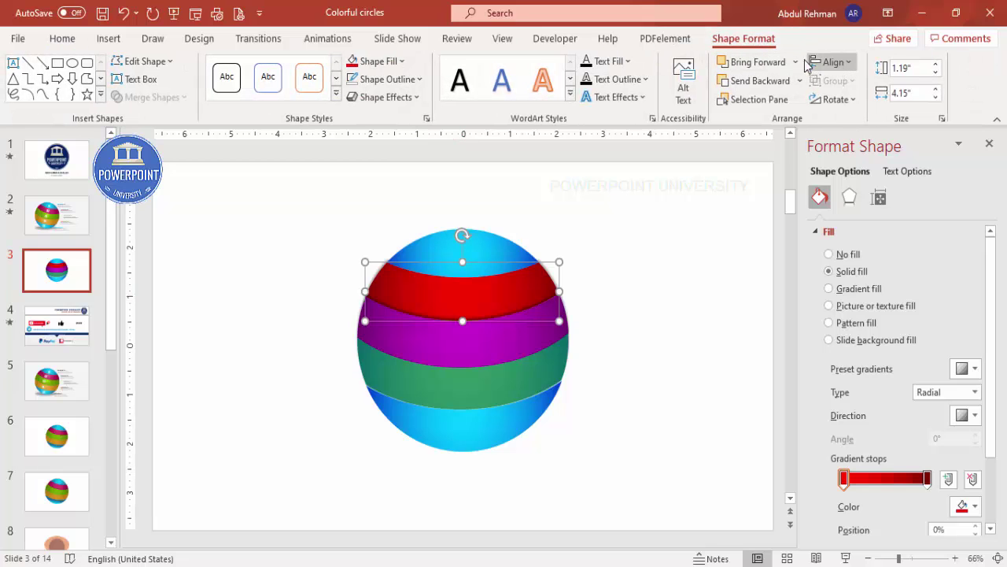
left_click(797, 62)
left_click(768, 103)
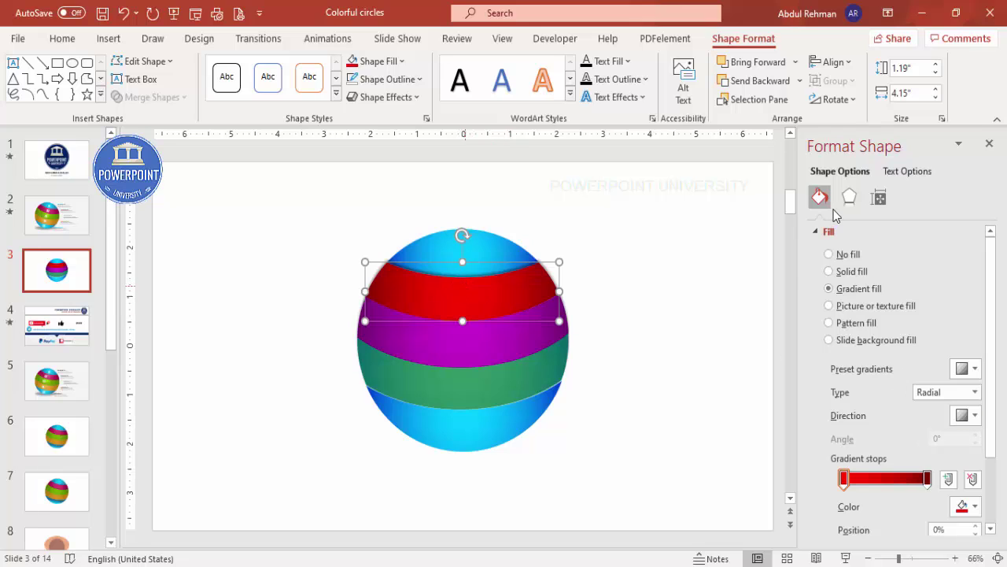
left_click(849, 197)
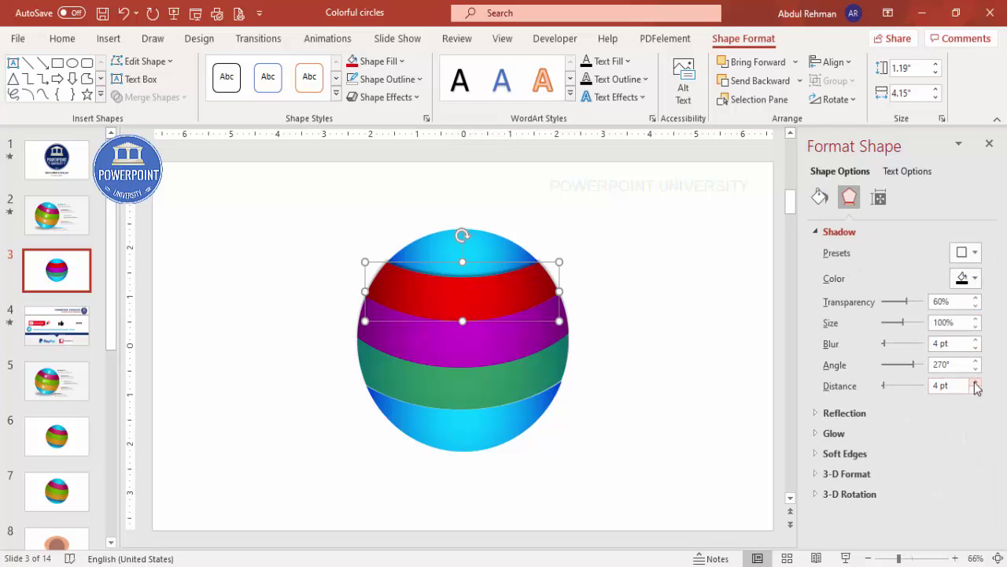
left_click(975, 382)
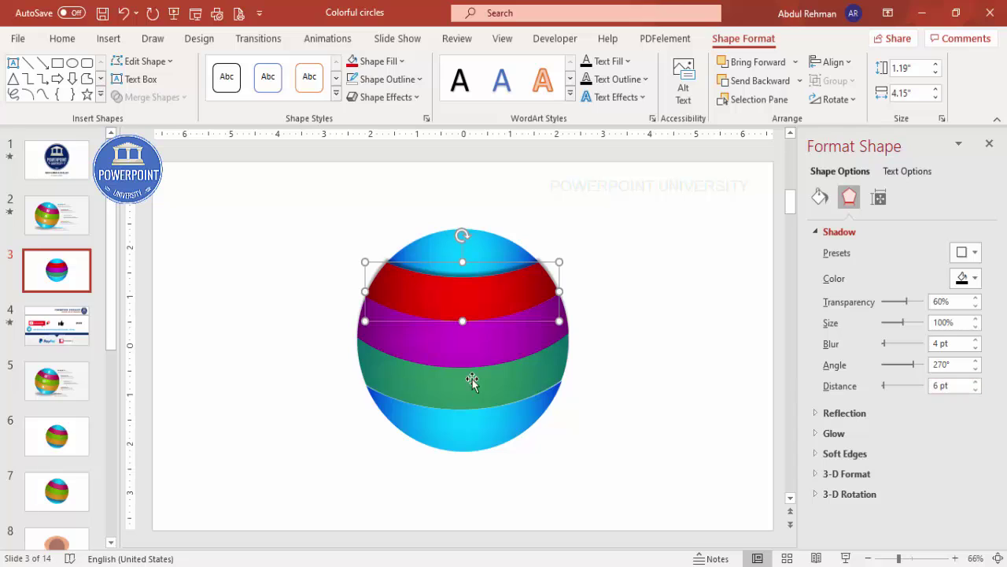
- Bring the purple band and then the green band to the front
left_click(463, 341)
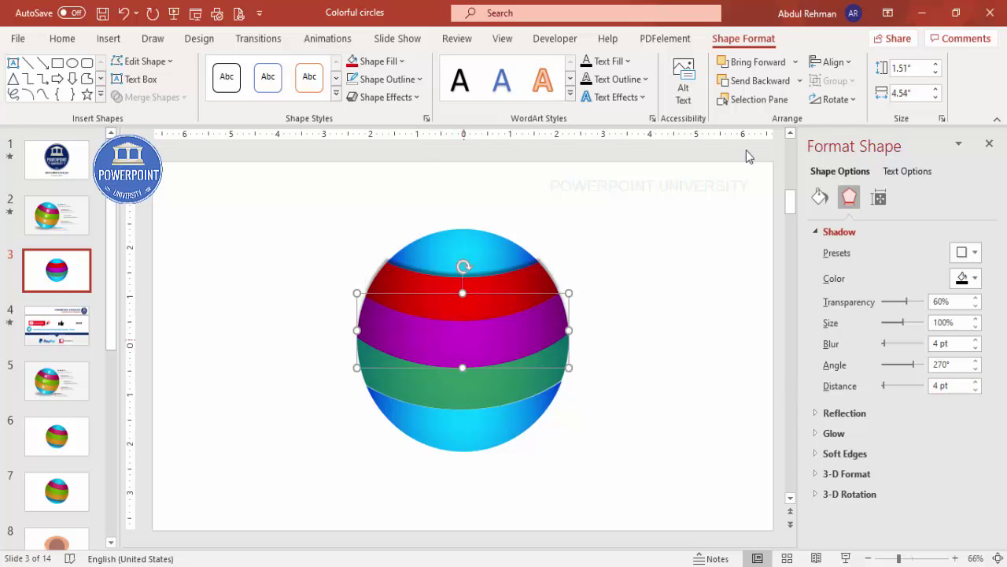
left_click(794, 61)
left_click(780, 110)
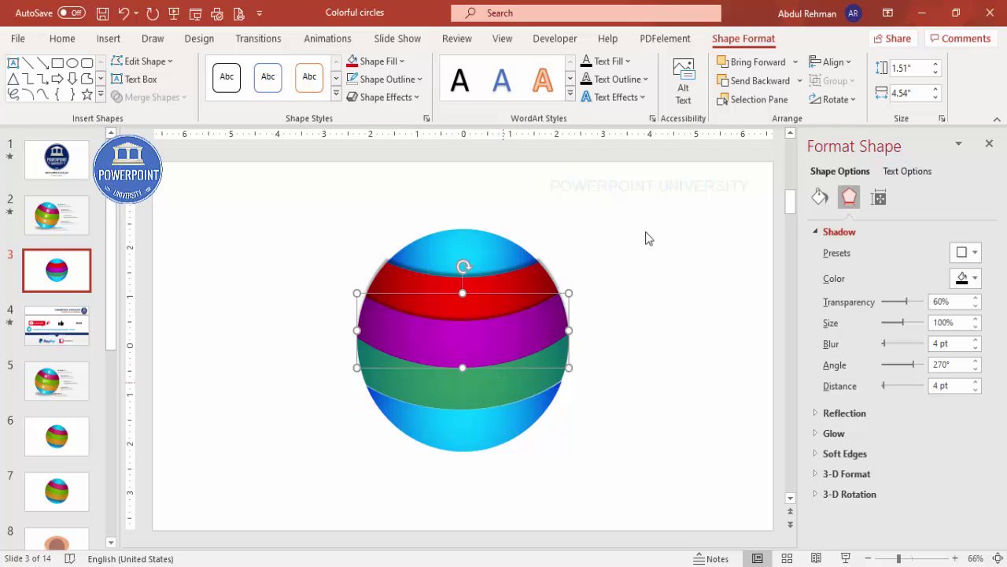
left_click(463, 382)
left_click(794, 61)
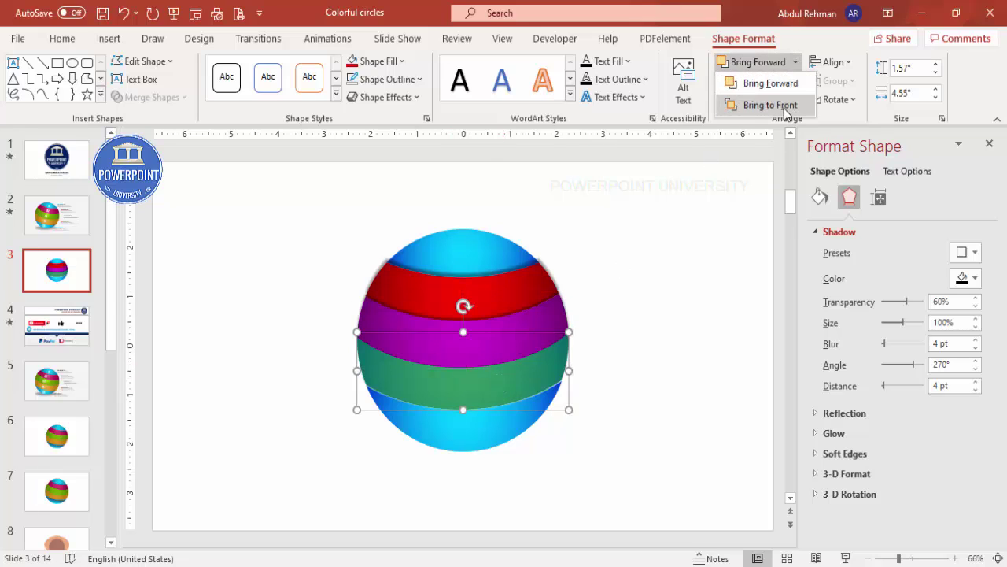
left_click(779, 106)
- Bring the bottom cap to the front and give it an outer shadow with 5 pt distance
key("Tab")
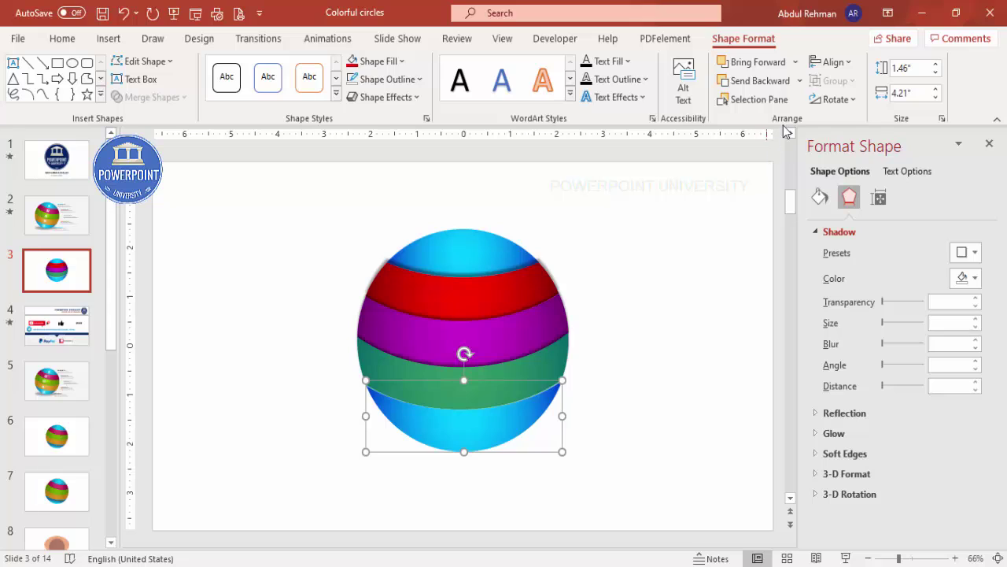
left_click(795, 62)
left_click(765, 103)
left_click(962, 253)
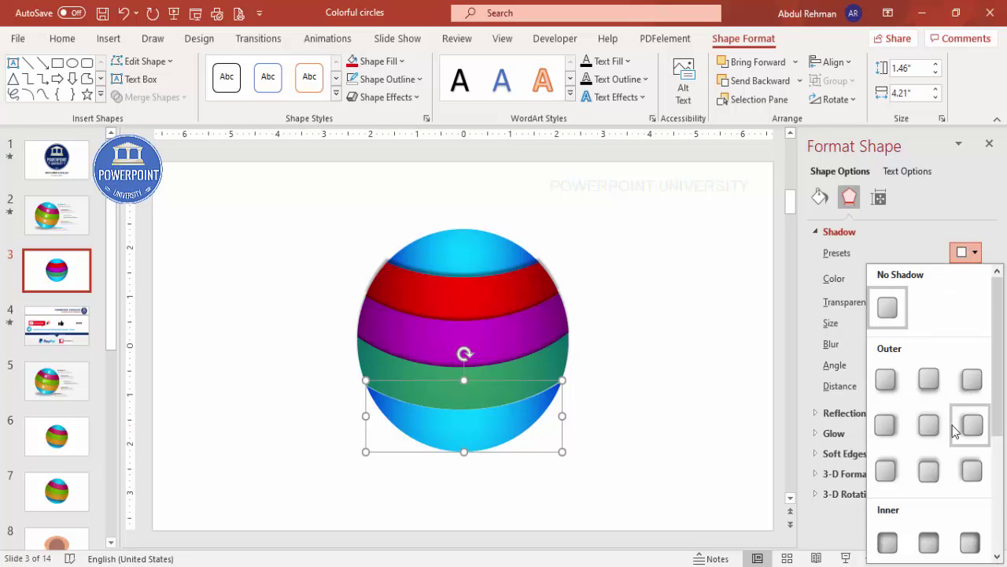
left_click(932, 479)
left_click(976, 382)
left_click(976, 381)
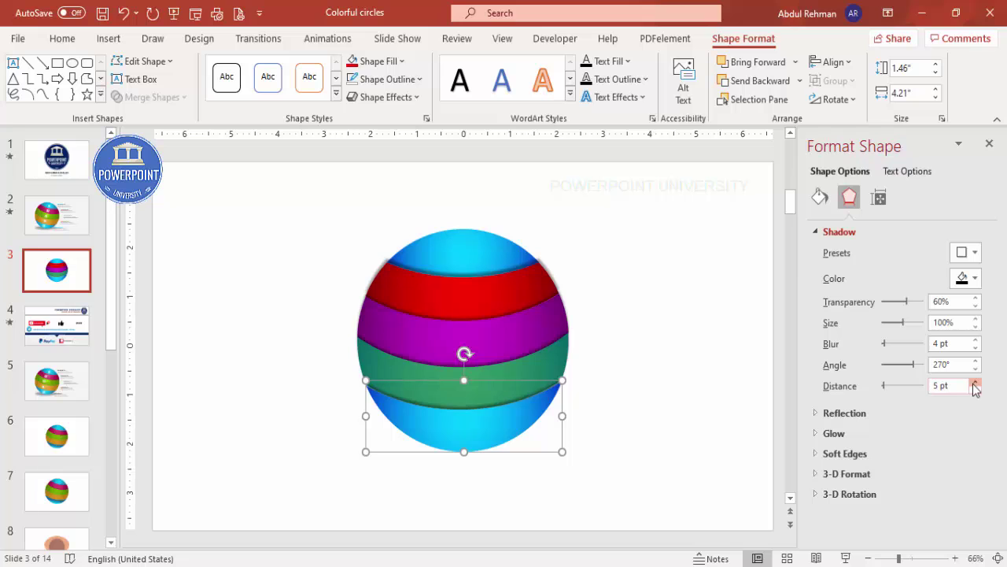
left_click(684, 410)
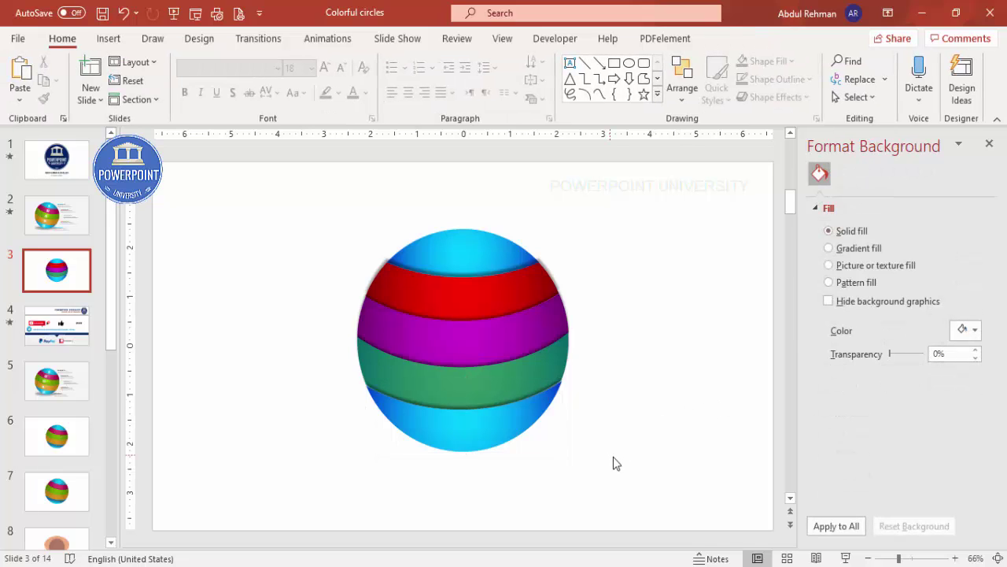
- Group all the sphere's pieces with Ctrl+G, tilt the group diagonally, and shift it left
left_click_drag(607, 494, 317, 217)
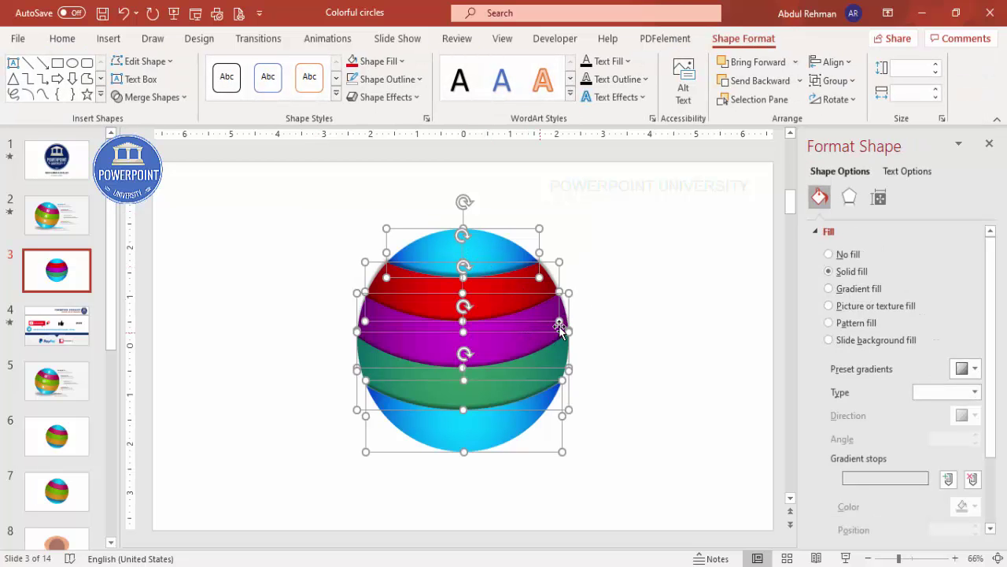
key("ctrl+g")
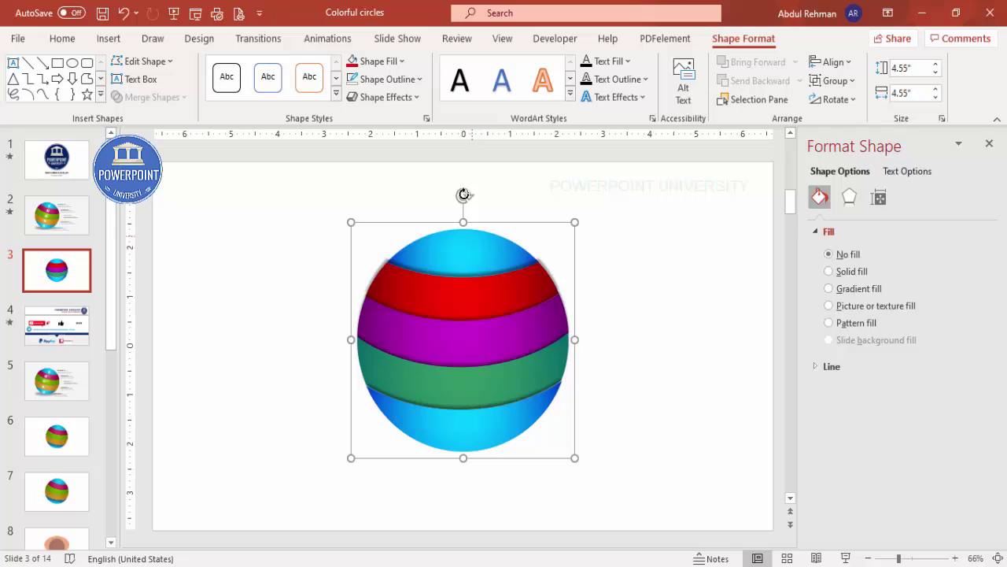
left_click_drag(464, 194, 513, 204)
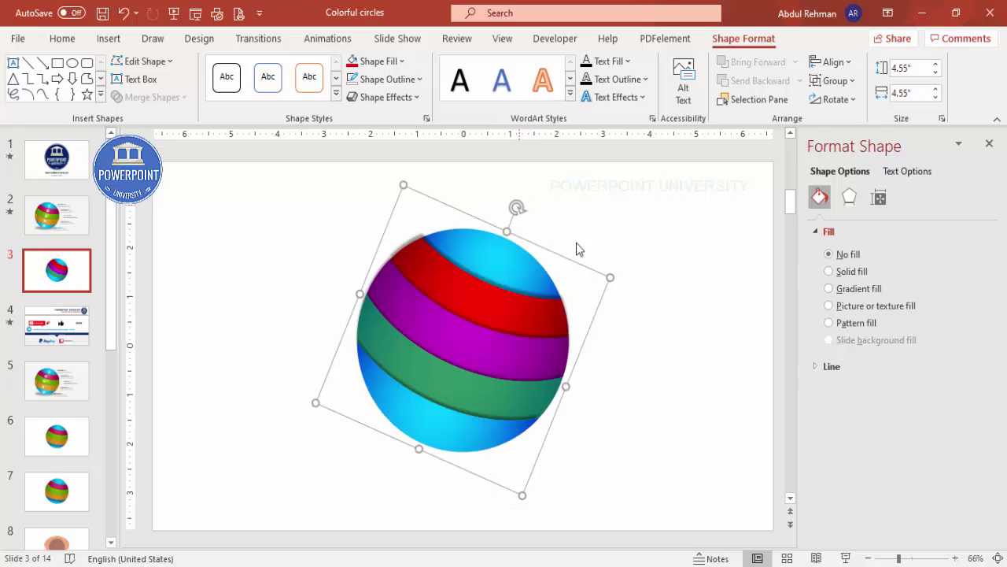
left_click(649, 340)
left_click_drag(520, 308, 438, 313)
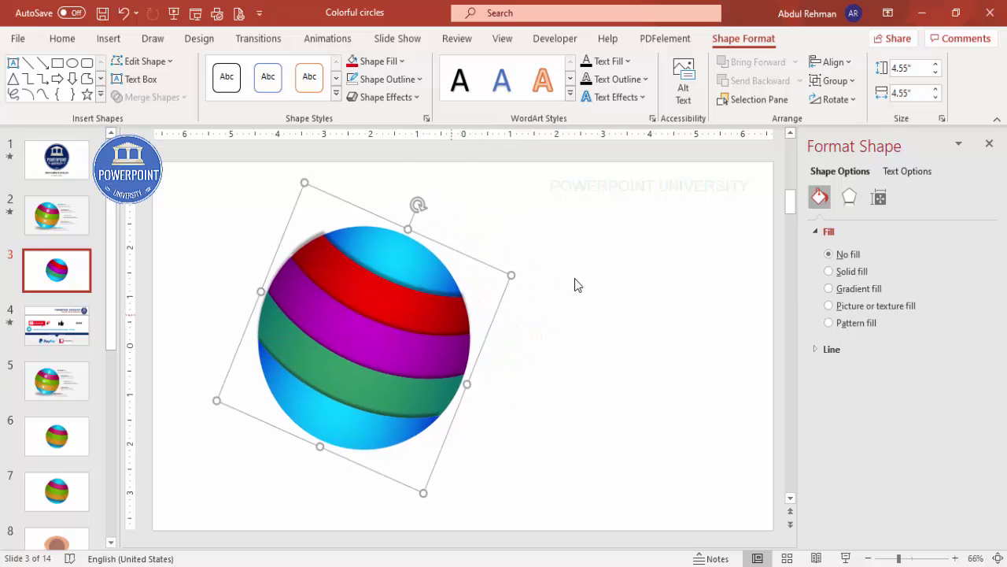
left_click(591, 301)
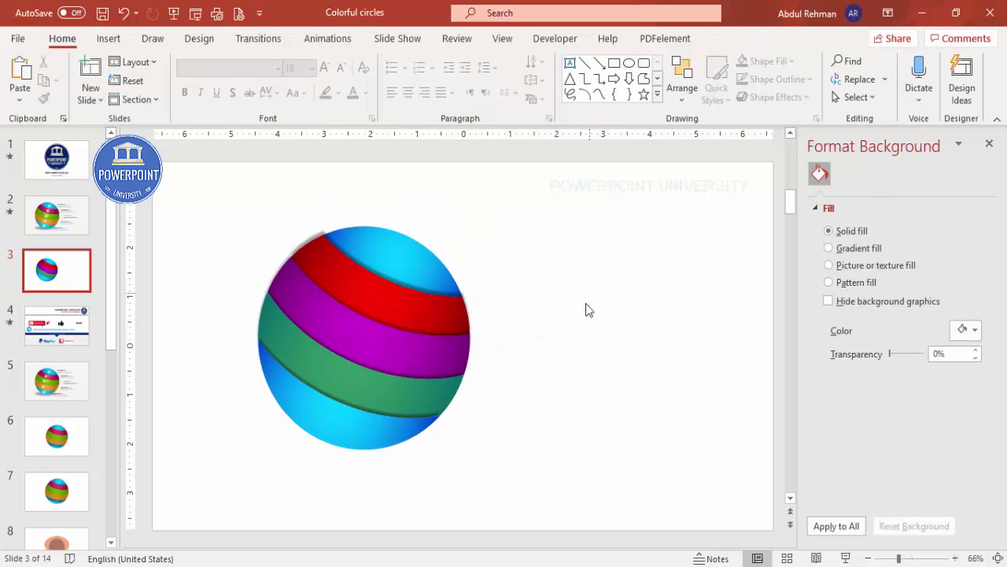
- Draw a wide oval just below the sphere
left_click(110, 37)
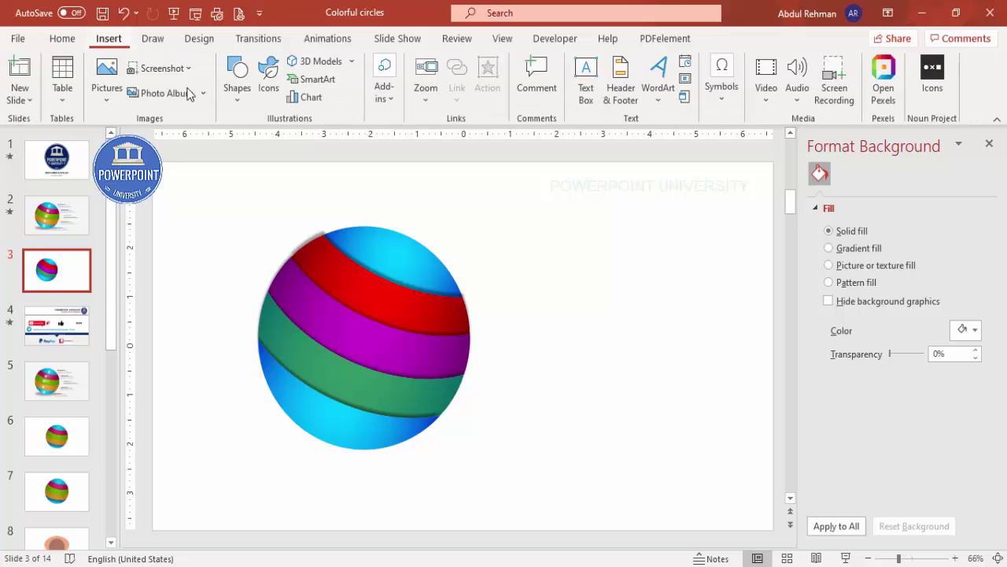
left_click(237, 93)
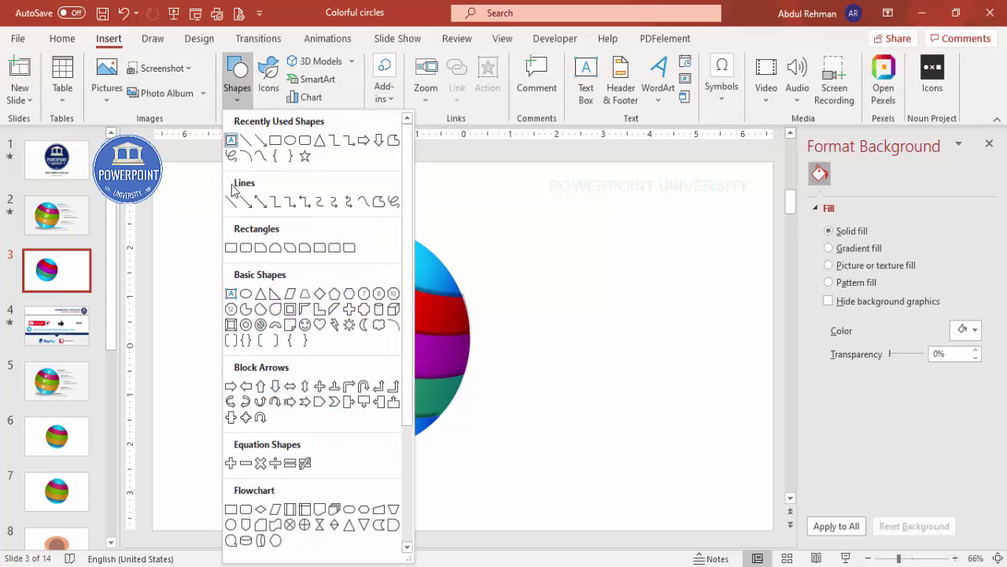
left_click(244, 295)
mouse_move(279, 415)
left_mouse_down()
mouse_move(238, 396)
mouse_move(210, 404)
left_mouse_up()
left_click_drag(457, 454, 442, 454)
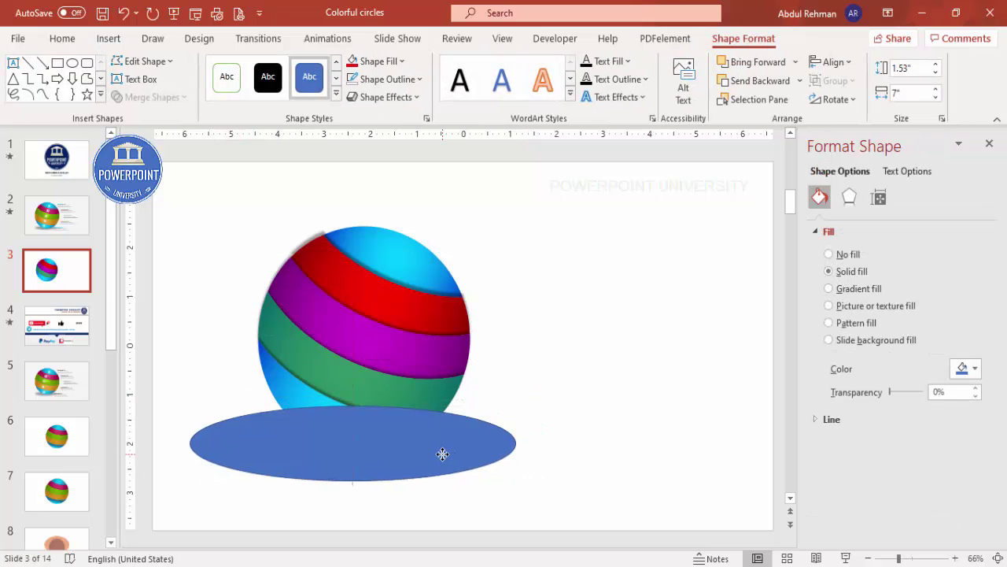
- Remove the oval's outline and give it a semi-transparent black fill
left_click(388, 78)
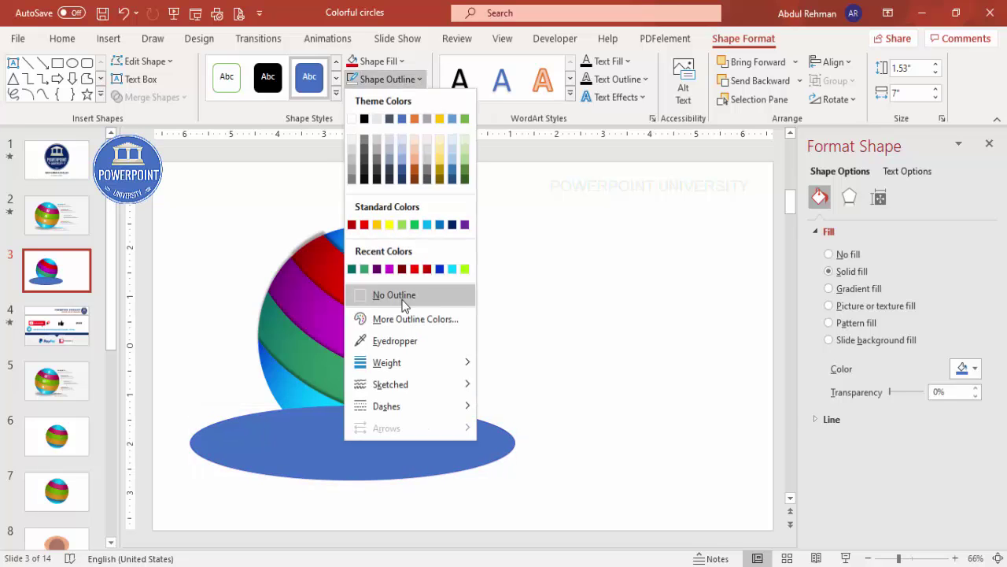
left_click(402, 295)
left_click(376, 61)
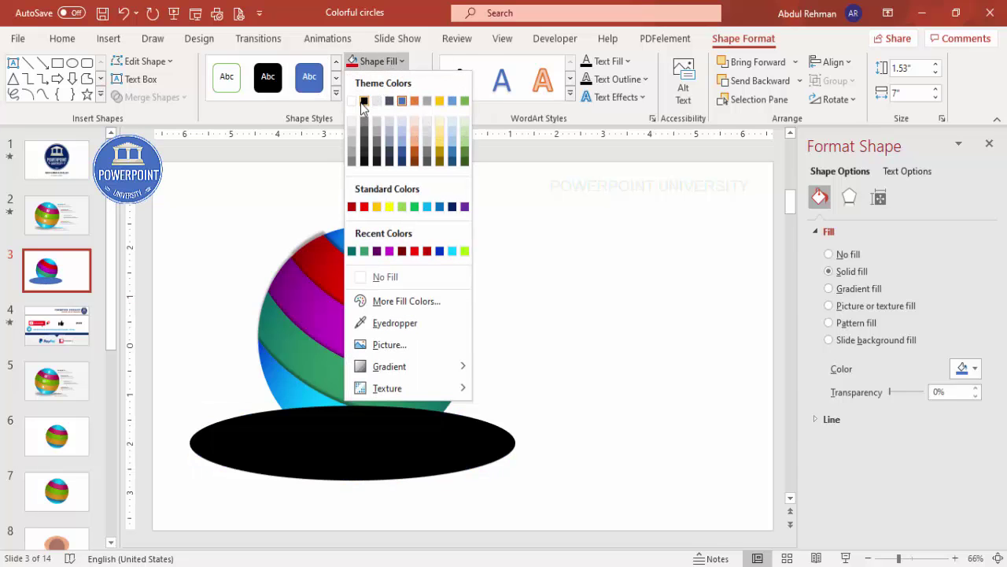
left_click(363, 102)
left_click_drag(890, 391, 908, 393)
- Blur the oval by increasing its soft-edge size
left_click(850, 197)
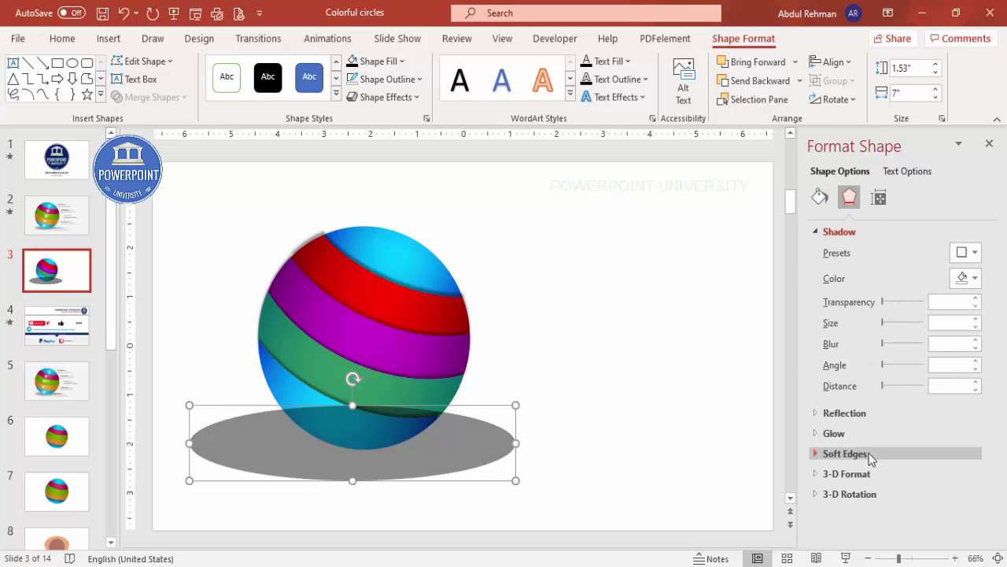
left_click(869, 454)
left_click(977, 493)
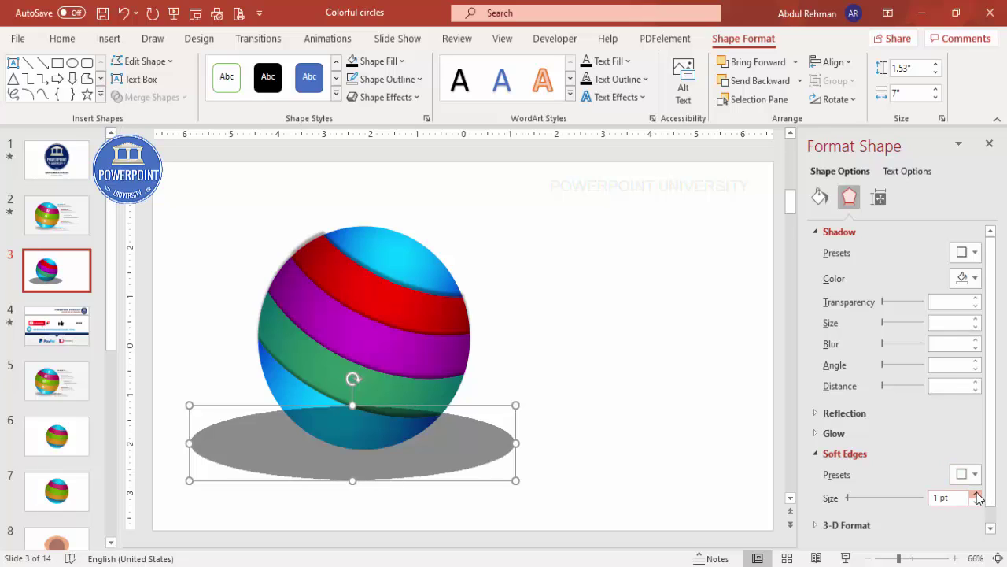
left_click(976, 494)
left_click(977, 493)
left_click(977, 493)
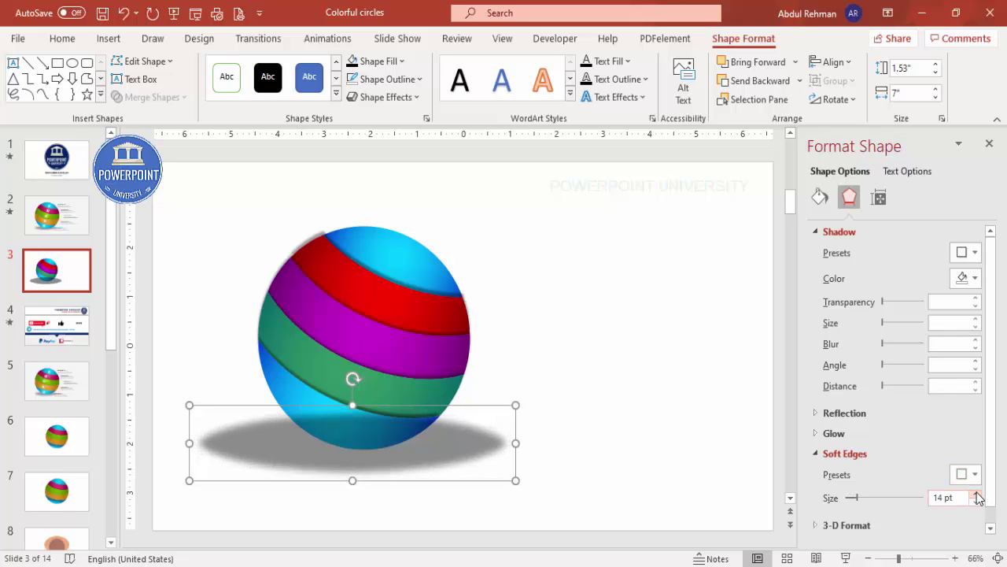
left_click(976, 493)
left_click(977, 494)
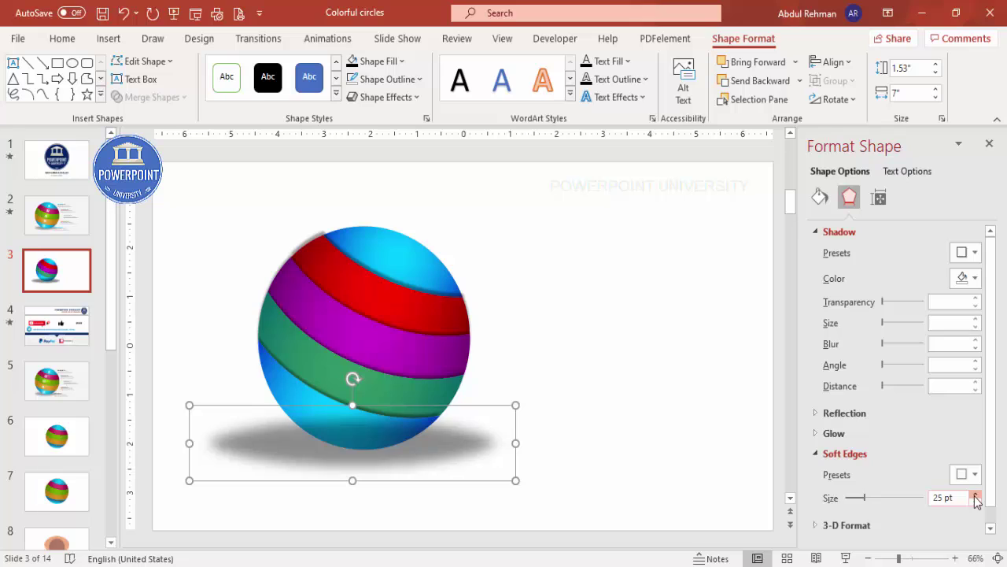
left_click(976, 494)
left_click(976, 494)
left_click(976, 494)
left_click(976, 494)
left_click(976, 494)
- Send the shadow oval behind the sphere and nudge it into place beneath it
left_click_drag(425, 444, 435, 451)
left_click(799, 80)
left_click(773, 102)
left_click(580, 367)
left_click(423, 456)
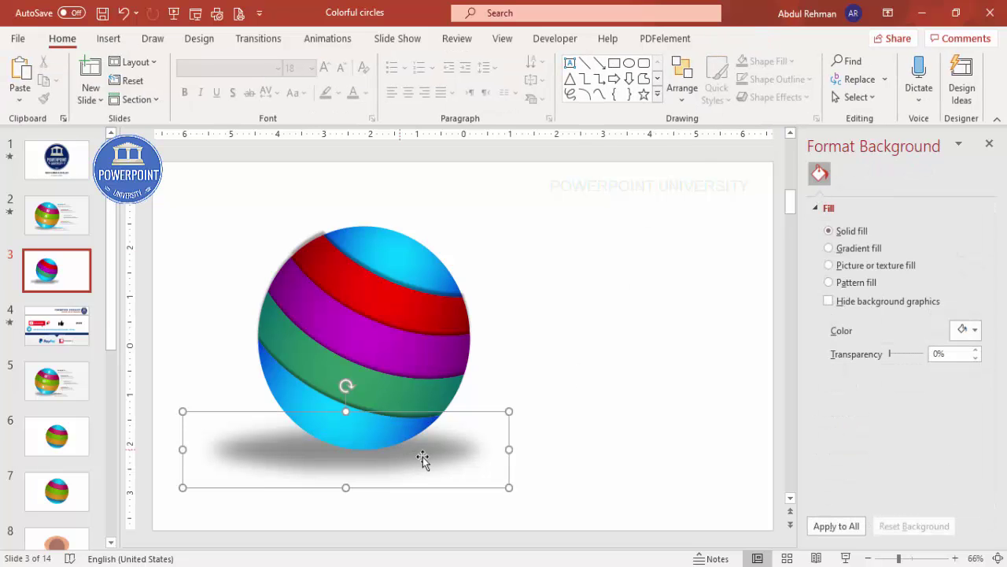
left_click_drag(422, 454, 423, 443)
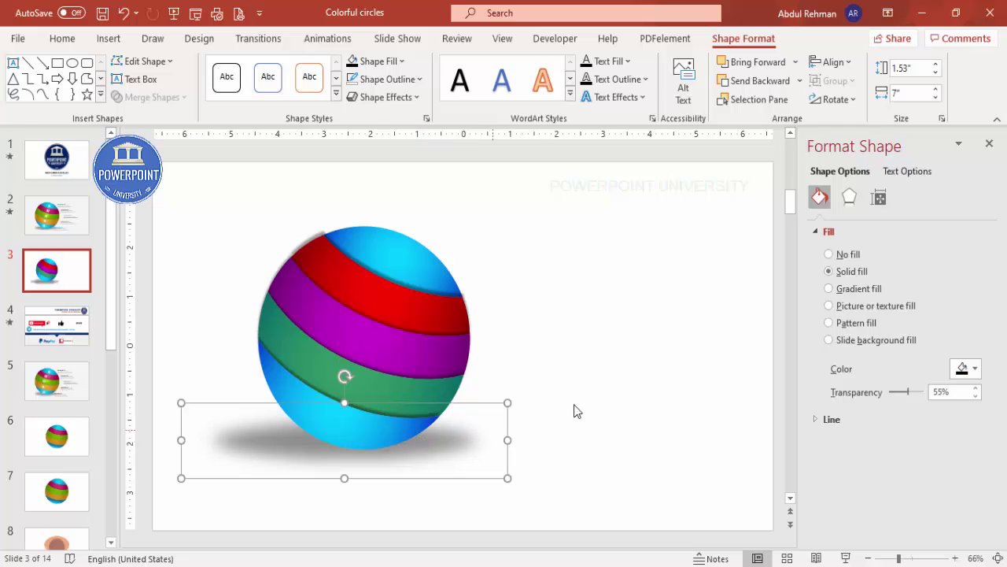
left_click(581, 399)
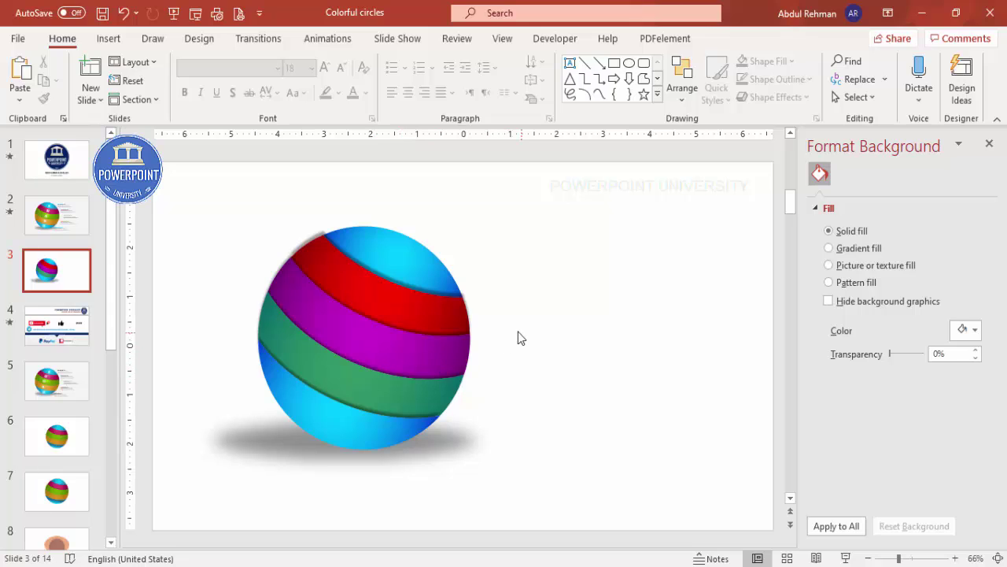
left_click(109, 39)
- Add a centred, bold, size 28 white '01' label on the top blue band
left_click(591, 92)
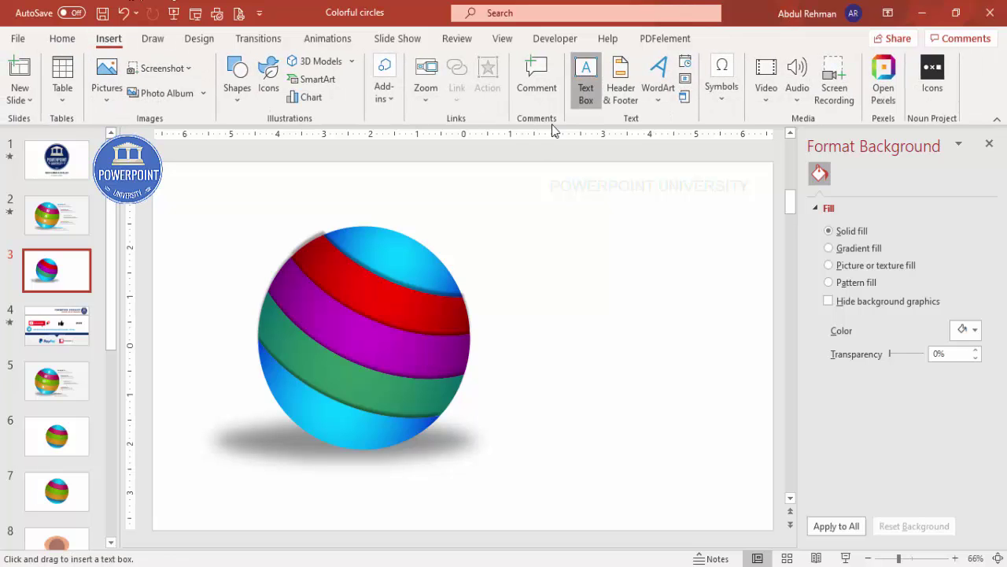
left_click_drag(501, 226, 553, 254)
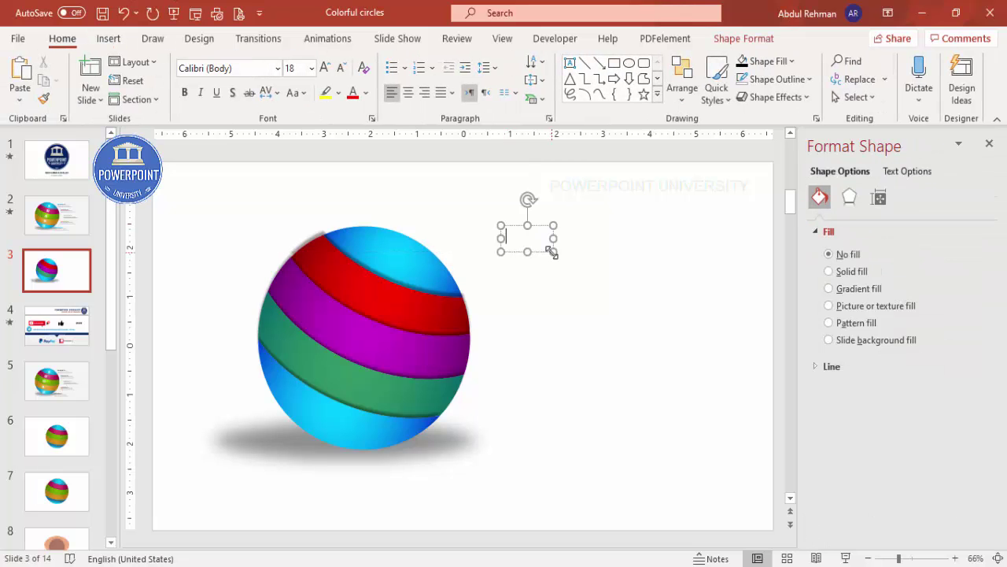
type("01")
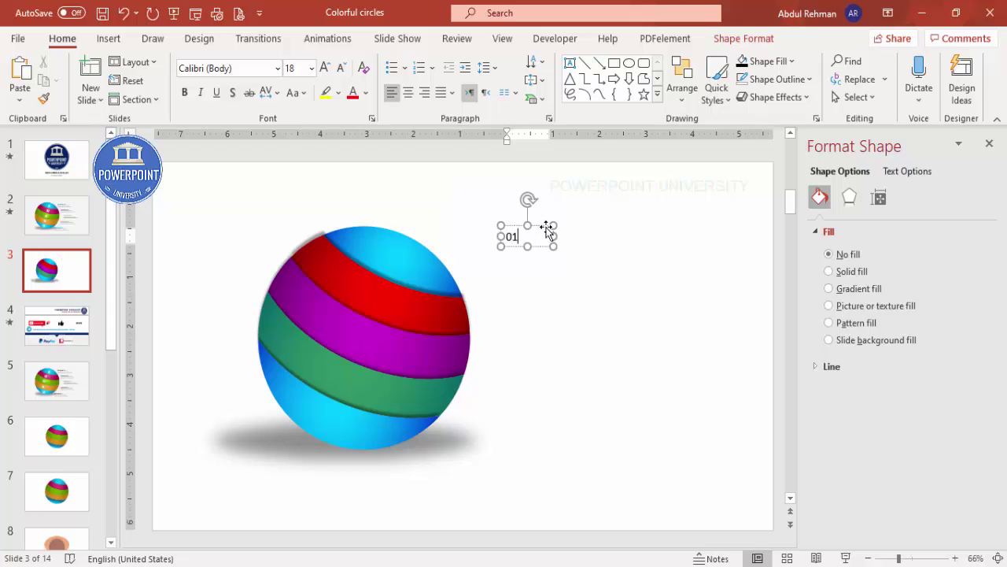
left_click(548, 230)
left_click(408, 93)
left_click(185, 93)
left_click(322, 69)
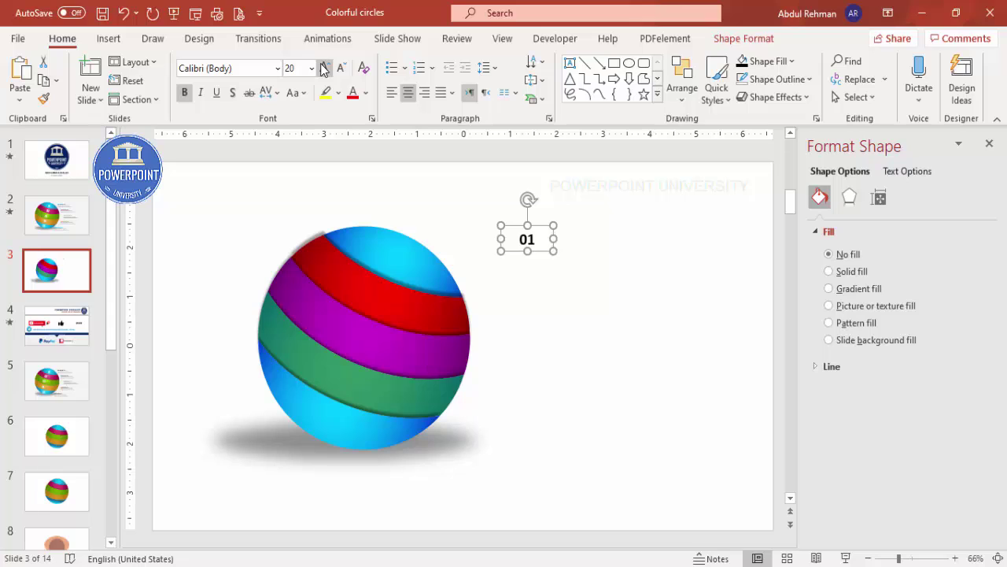
key("ctrl+shift+period")
left_click_drag(430, 233, 396, 237)
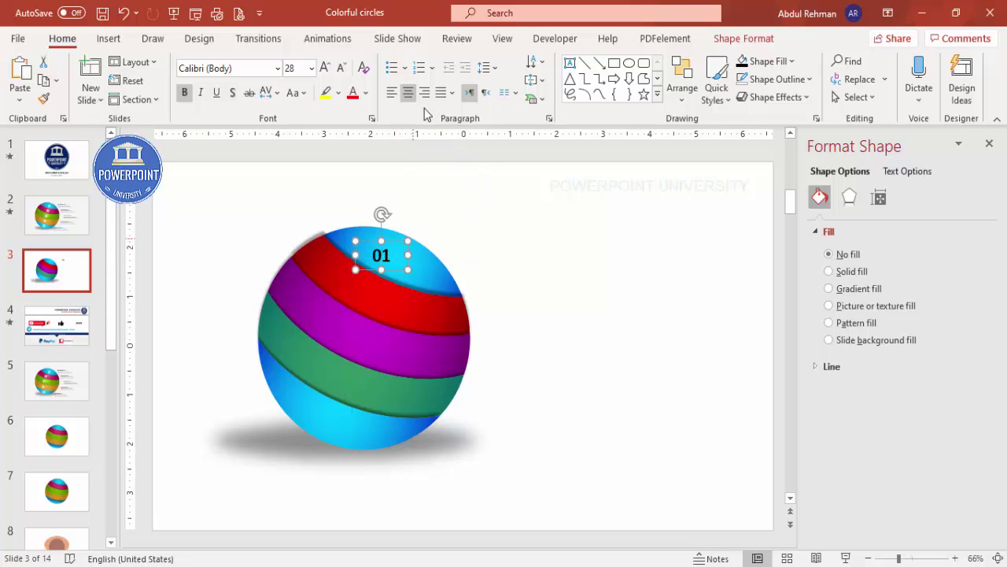
left_click(366, 93)
left_click(353, 137)
- Copy the 01 label onto the red, purple, green and lower blue bands
left_click_drag(406, 246, 376, 283)
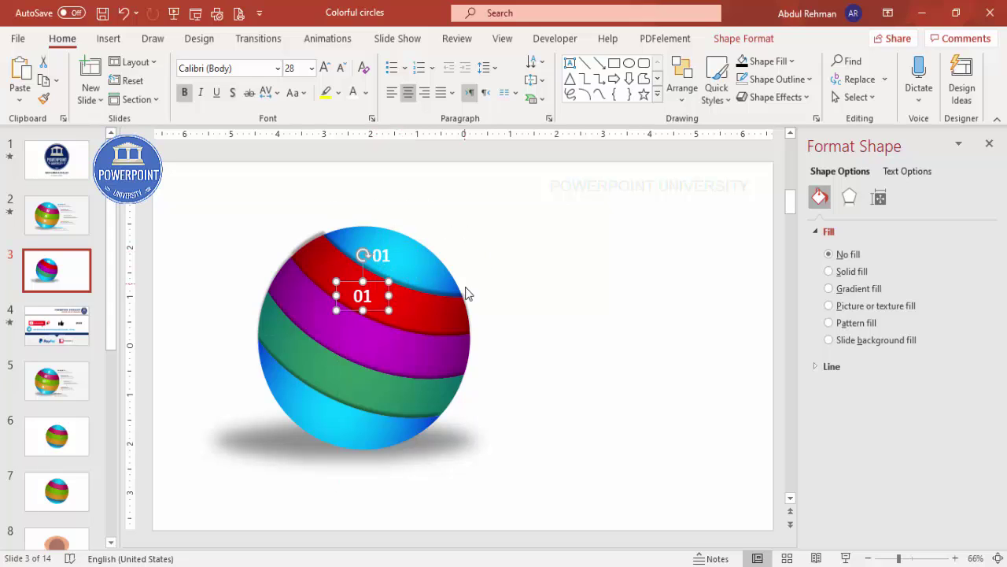
key("ctrl+d")
key("ctrl+d")
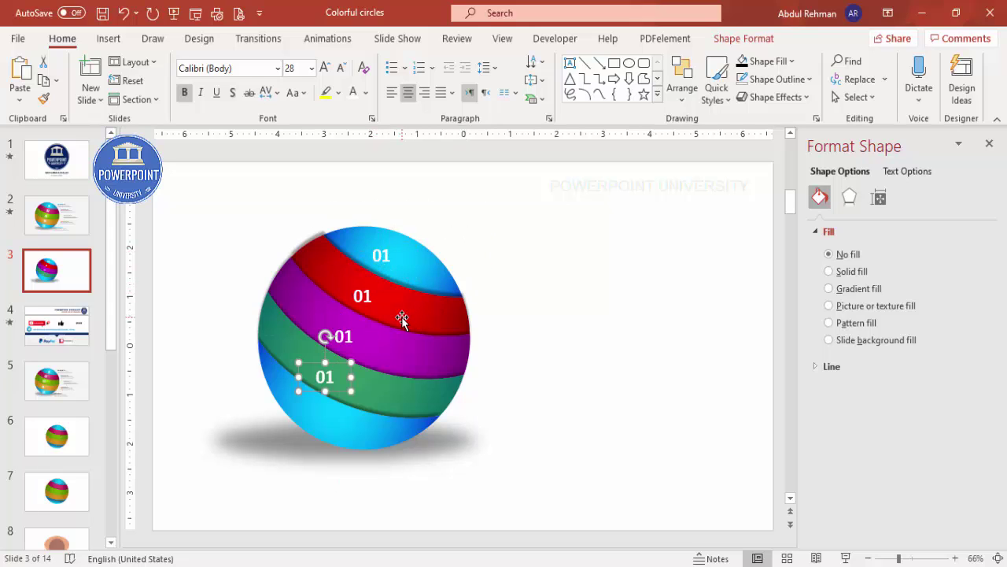
key("ctrl+d")
left_click_drag(320, 405, 339, 409)
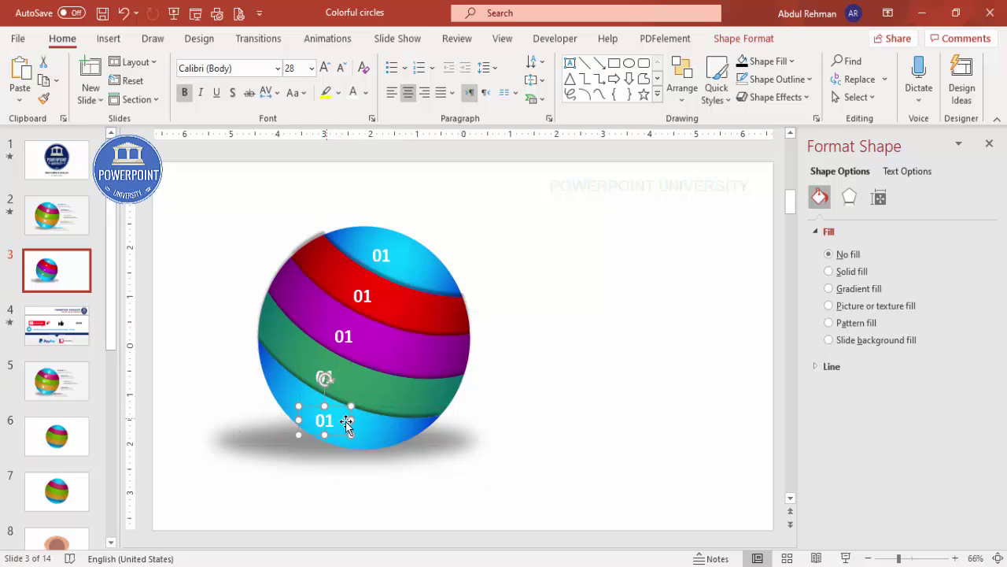
- Renumber the copies to 02, 03, 04 and 05 from top to bottom
left_click(346, 423)
key("BackSpace")
type("5")
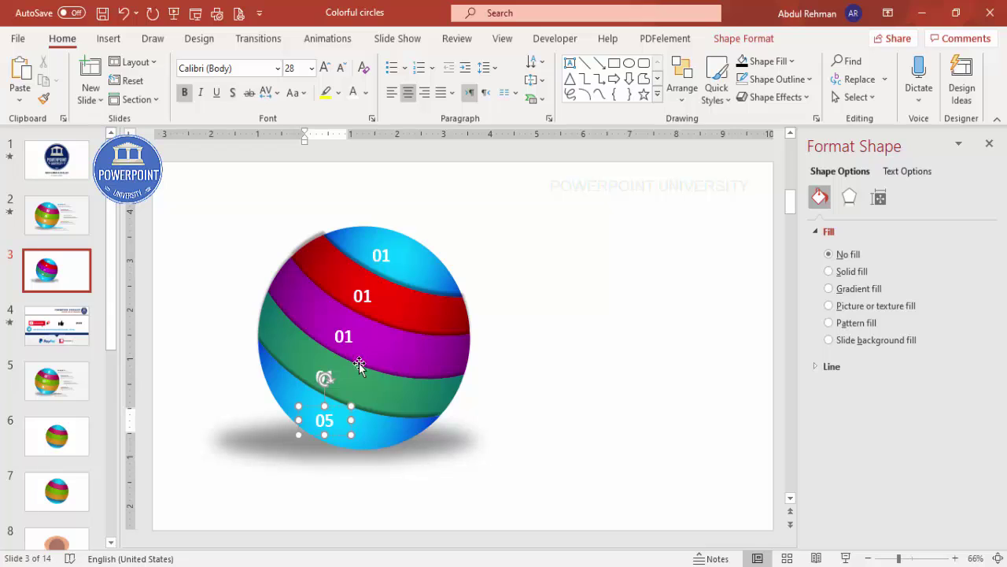
left_click(333, 375)
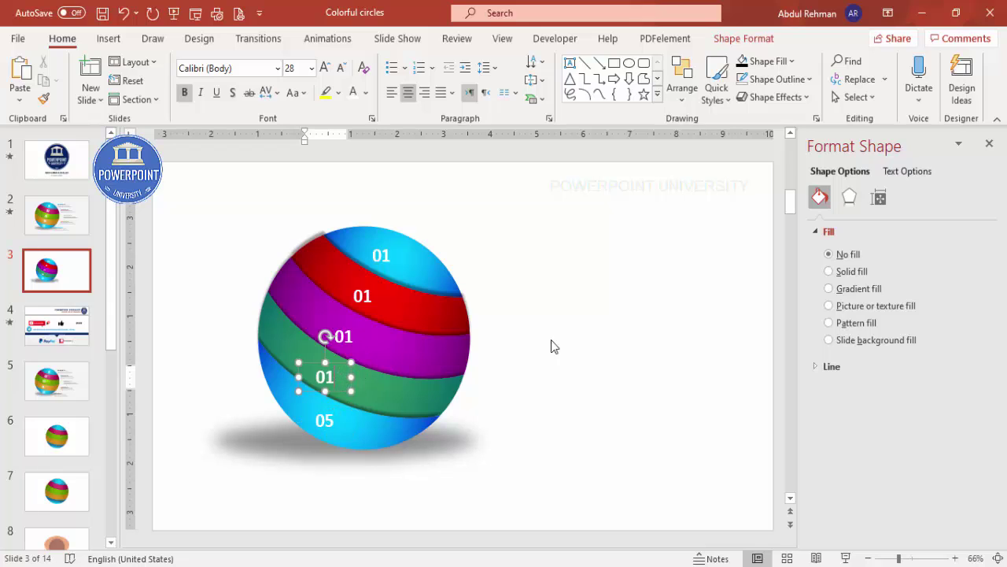
type("4")
left_click(346, 336)
key("BackSpace")
type("3")
left_click(370, 296)
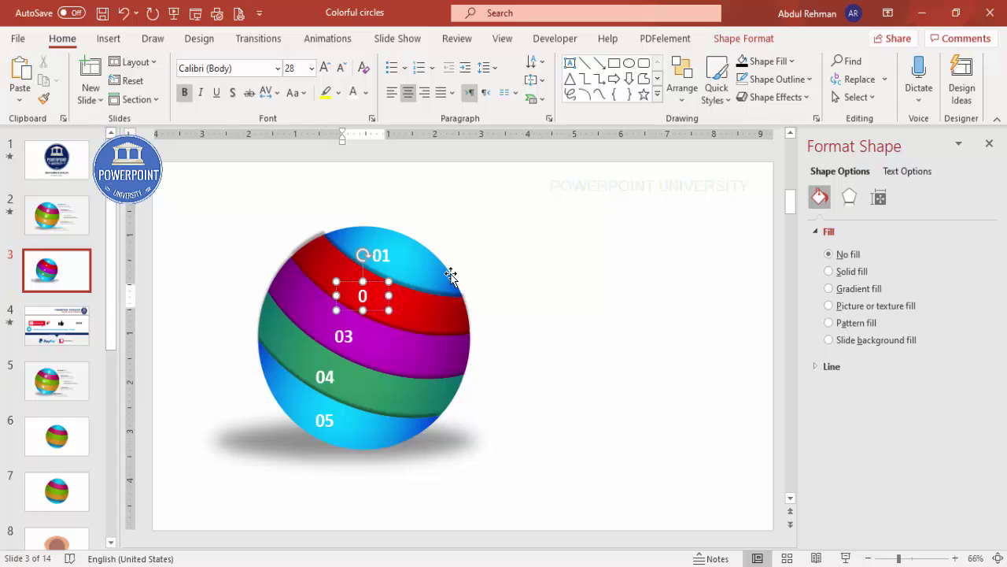
type("2")
- Nudge the 03, 04 and 05 labels right so each centres on its band
left_click(346, 336)
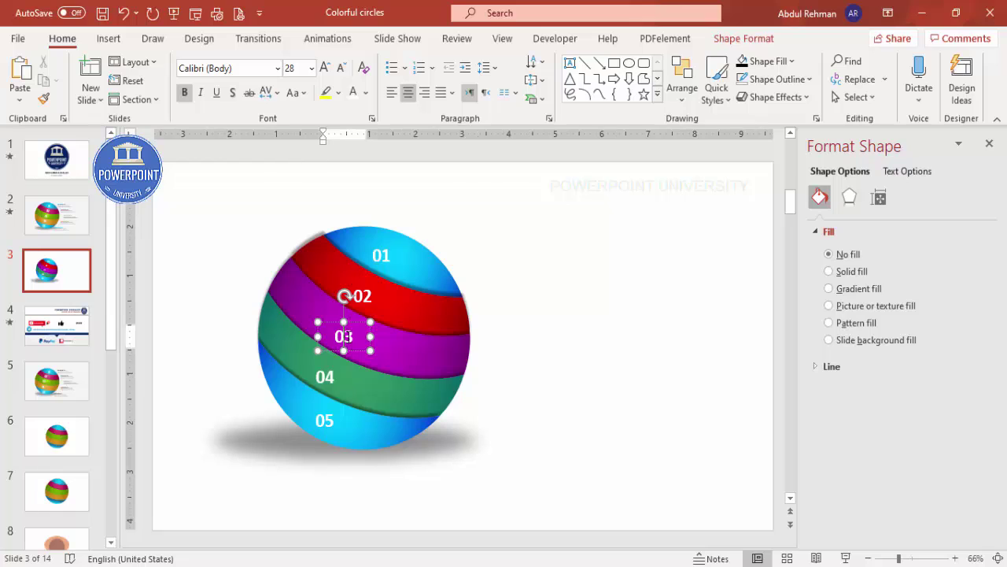
left_click_drag(350, 326, 357, 326)
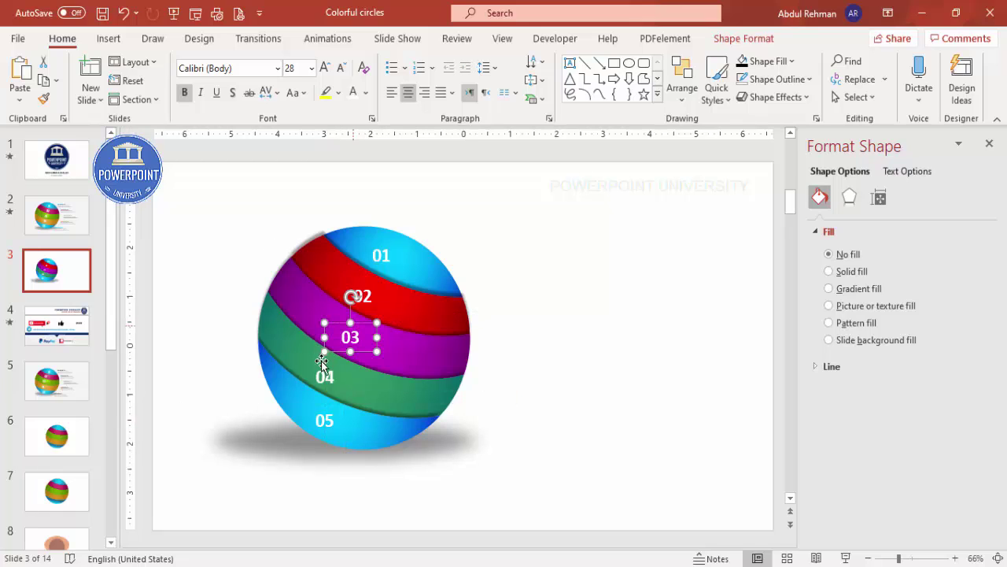
left_click_drag(328, 367, 343, 362)
left_click(322, 422)
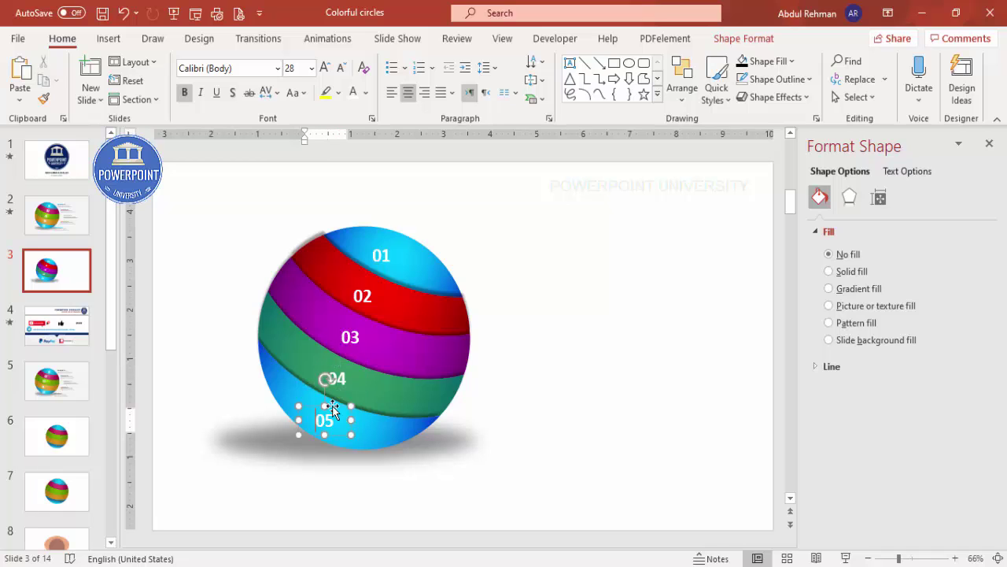
left_click_drag(333, 406, 337, 405)
left_click_drag(382, 379, 382, 379)
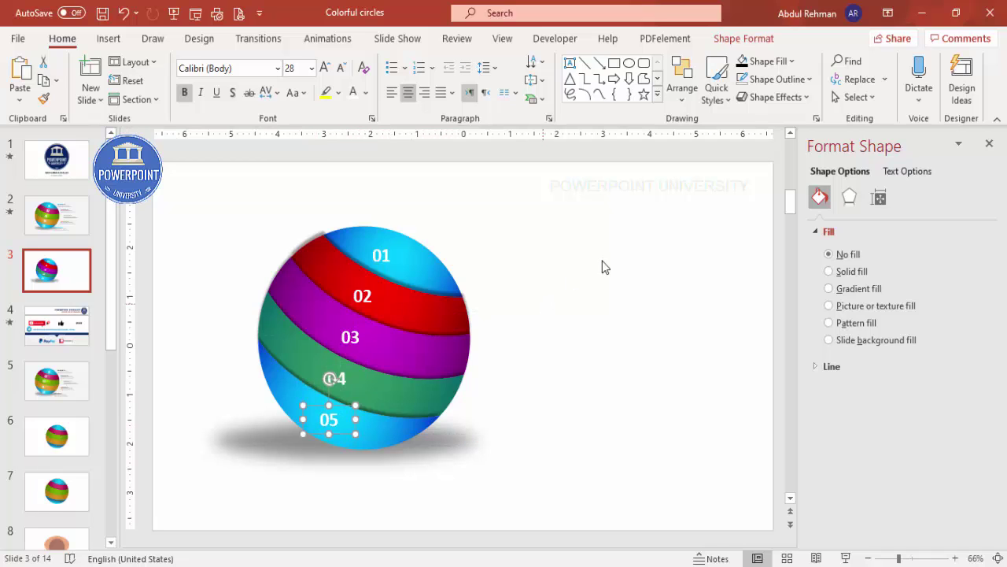
left_click(507, 263)
left_click(107, 38)
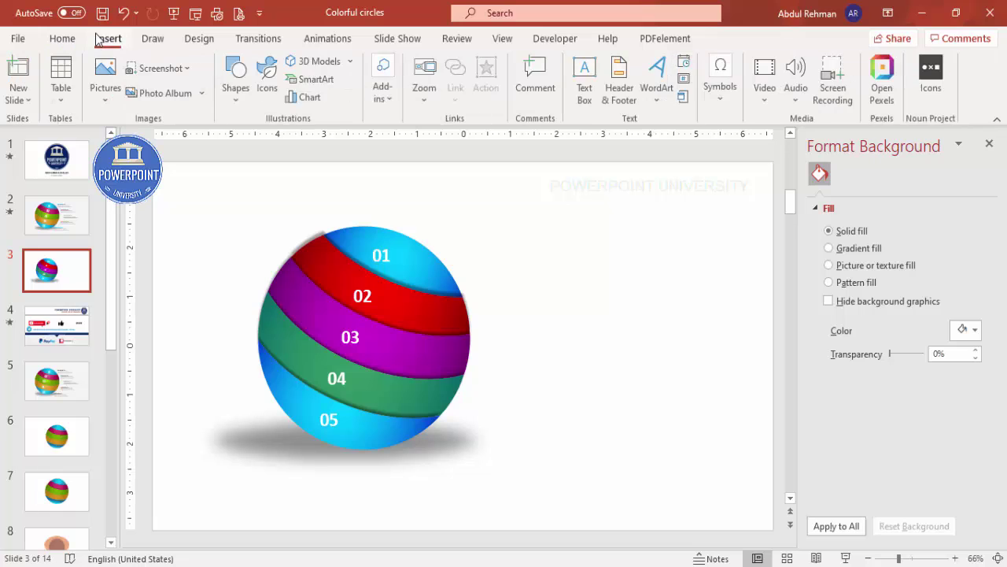
- Add a bold 'YOUR TITLE' text box to the right of the ball
left_click(585, 79)
left_click_drag(488, 252, 629, 271)
type("Y")
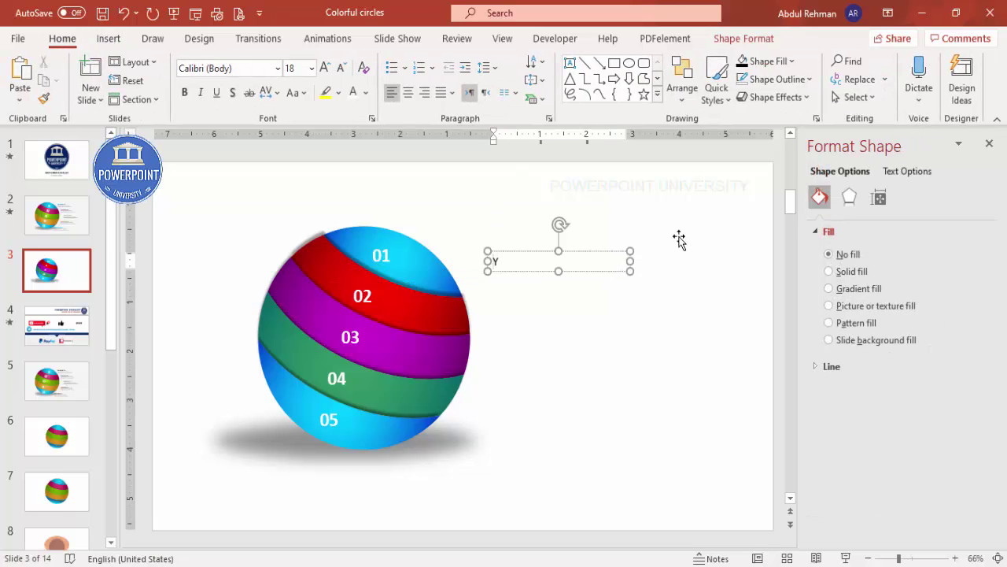
type("OUR TITLE")
left_click(607, 258)
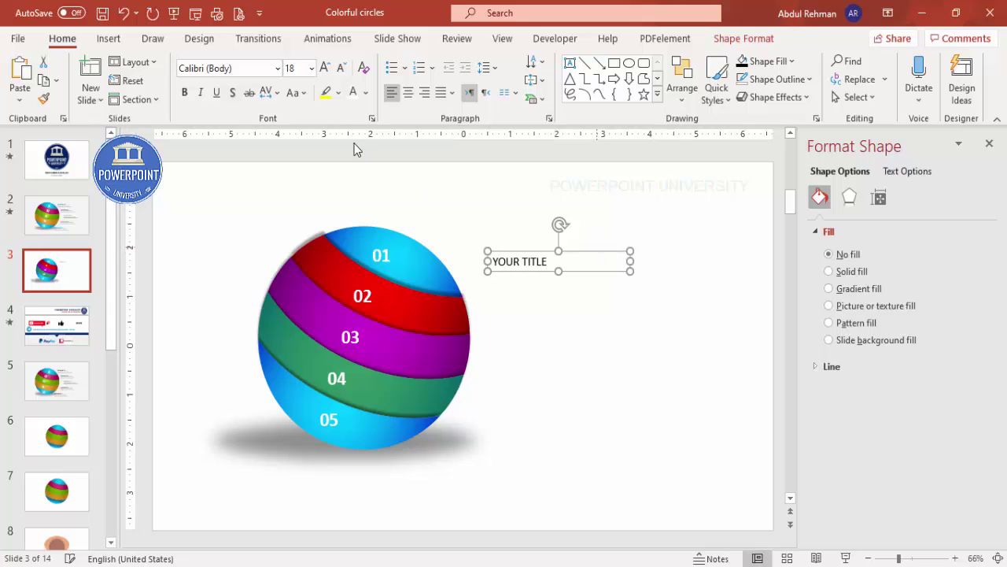
left_click(185, 92)
left_click_drag(578, 253, 559, 238)
left_click(638, 263)
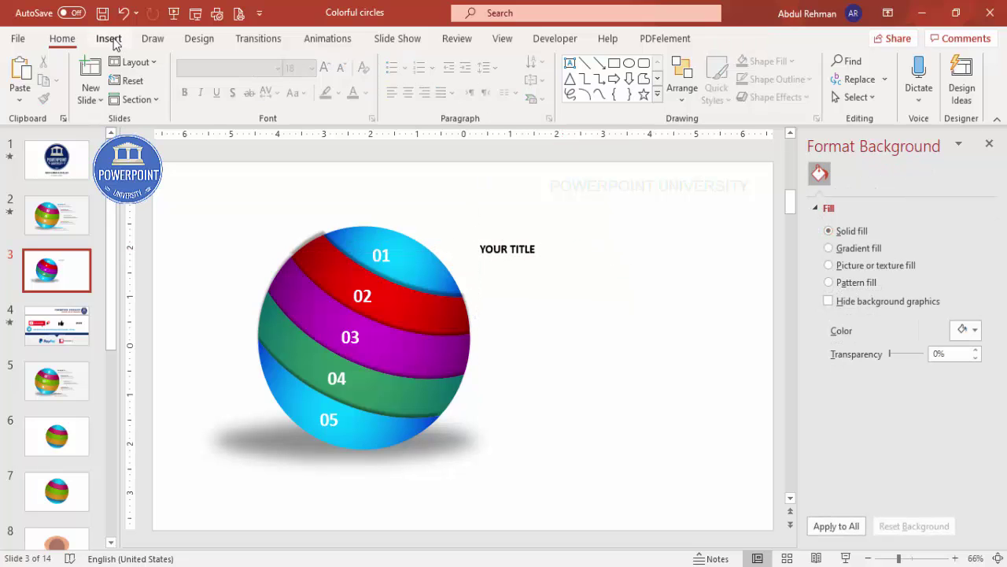
- Add a body text box with =lorem(1), trimmed to its first sentences
left_click(109, 37)
left_click(586, 76)
left_click_drag(518, 269, 696, 321)
type("=lorem(1)")
key("Return")
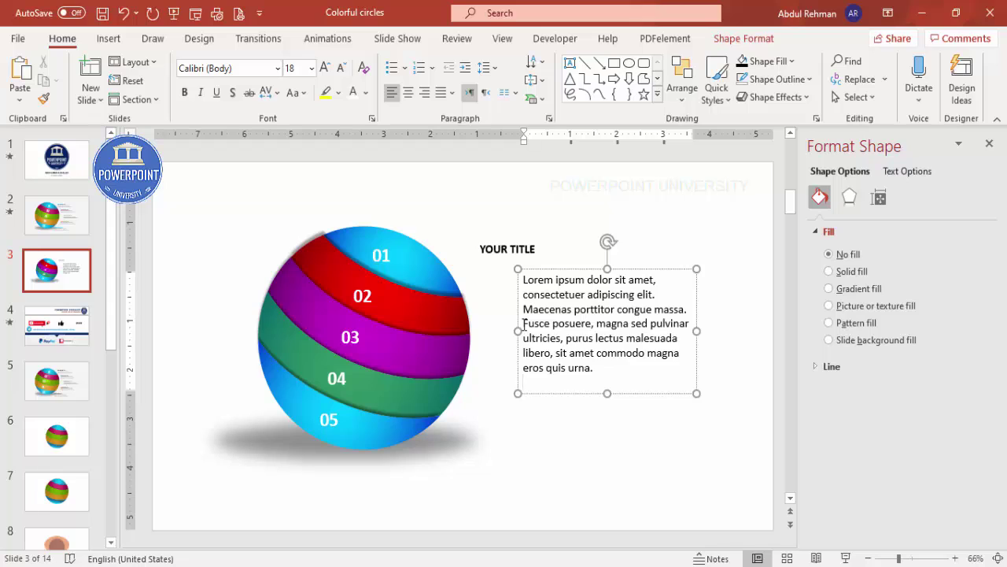
left_click_drag(524, 323, 713, 404)
key("BackSpace")
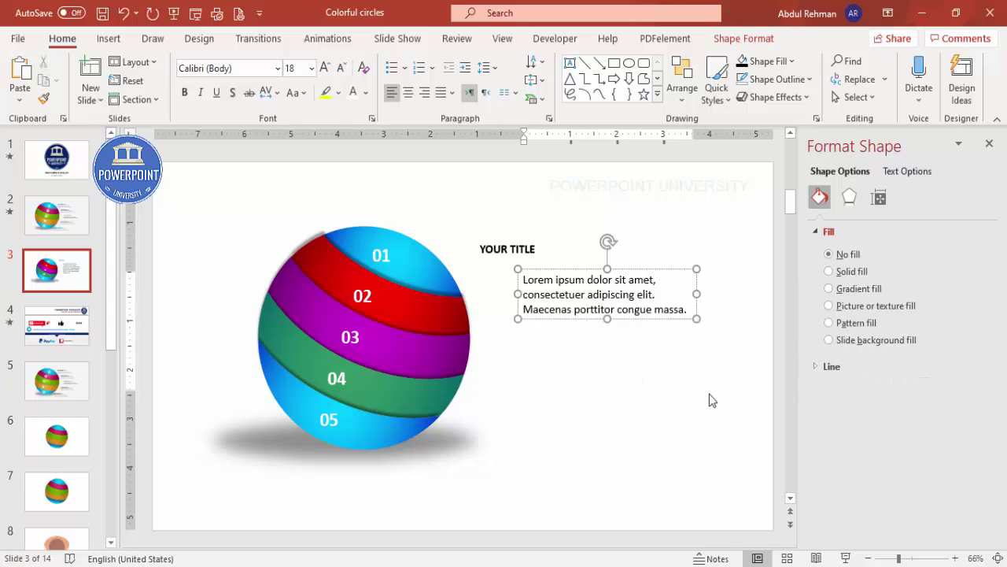
- Make the paragraph size 12 grey and place it under YOUR TITLE
left_click(659, 269)
left_click(340, 68)
left_click(340, 68)
left_click(340, 67)
left_click(365, 92)
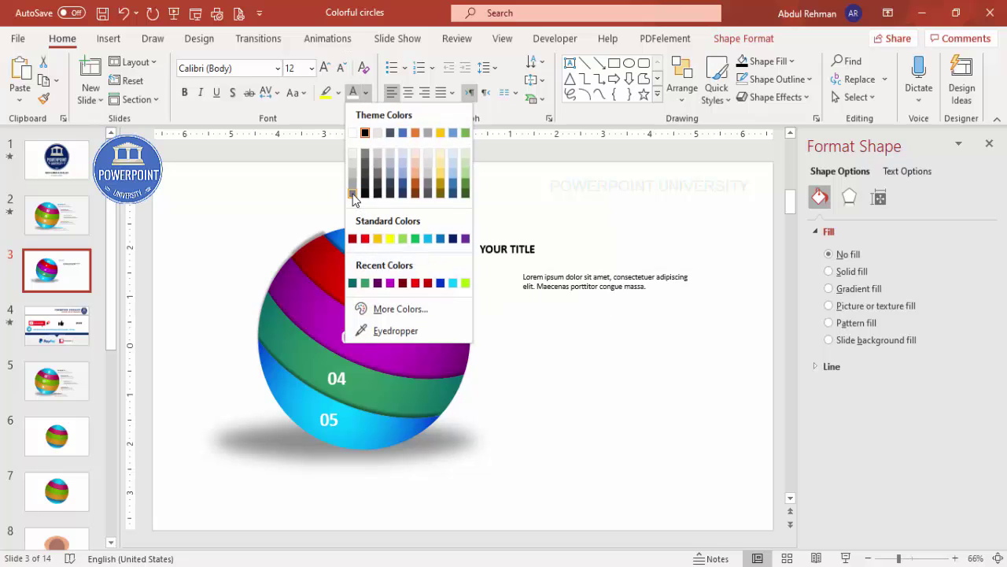
left_click(351, 195)
left_click_drag(656, 269, 617, 261)
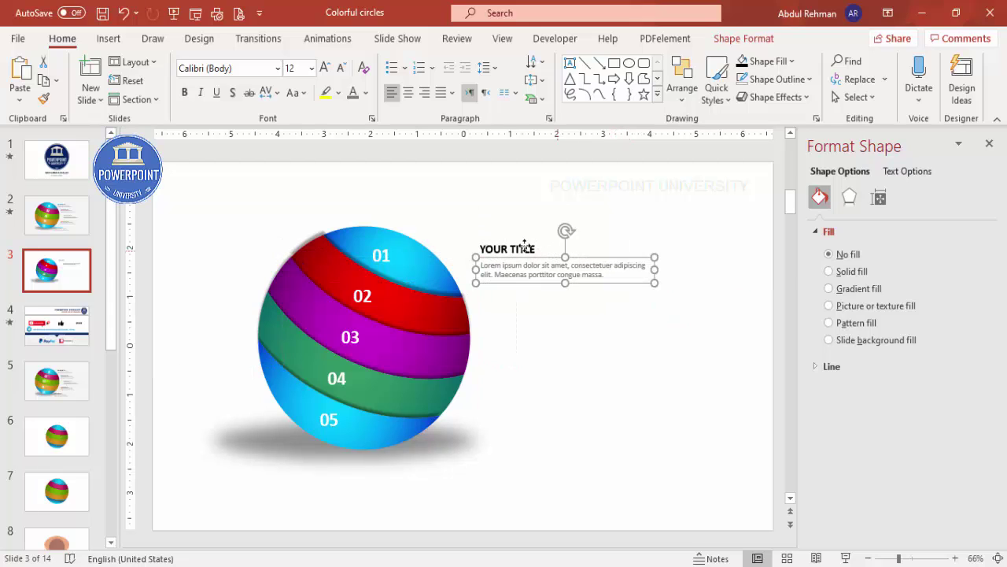
- Group the title and paragraph, then duplicate the group with Ctrl+D
left_click(525, 247, "shift")
key("ctrl+g")
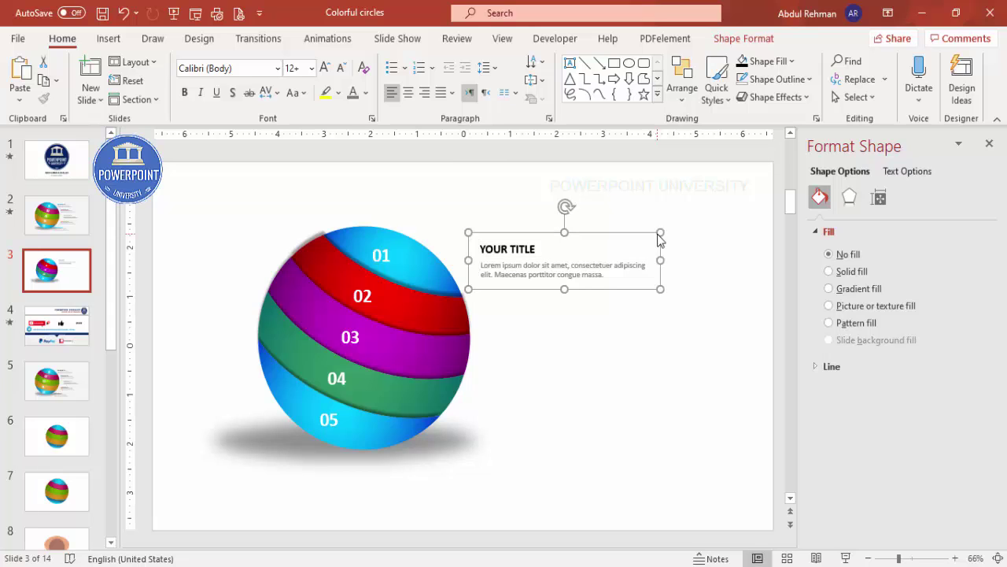
key("ctrl+d")
- Duplicate the title block beside the red, purple, green and bottom bands, following the ball's curve
left_click_drag(621, 246, 622, 292)
key("ctrl+d")
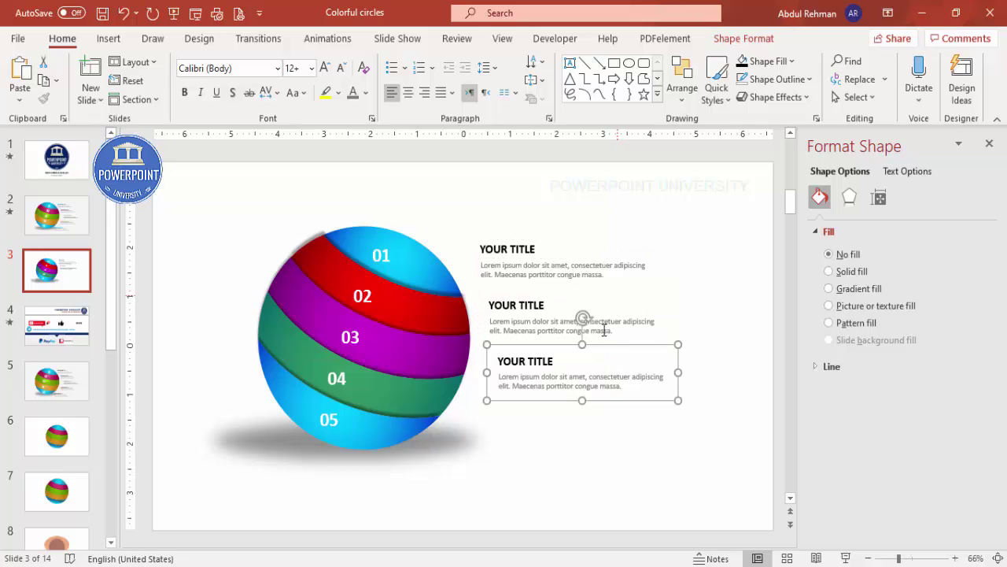
left_click_drag(603, 345, 597, 337)
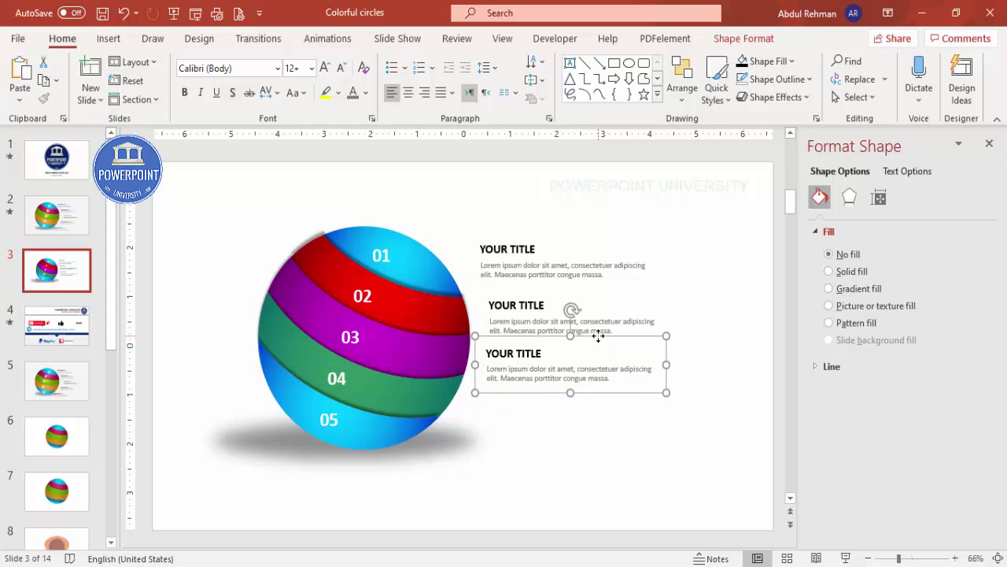
key("ctrl+d")
left_click_drag(552, 386, 545, 383)
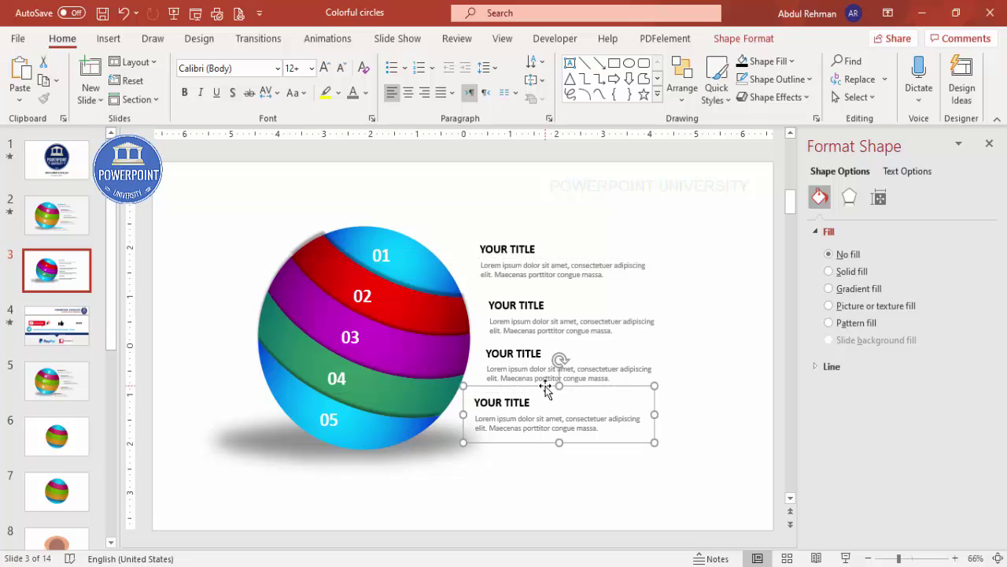
key("ctrl+d")
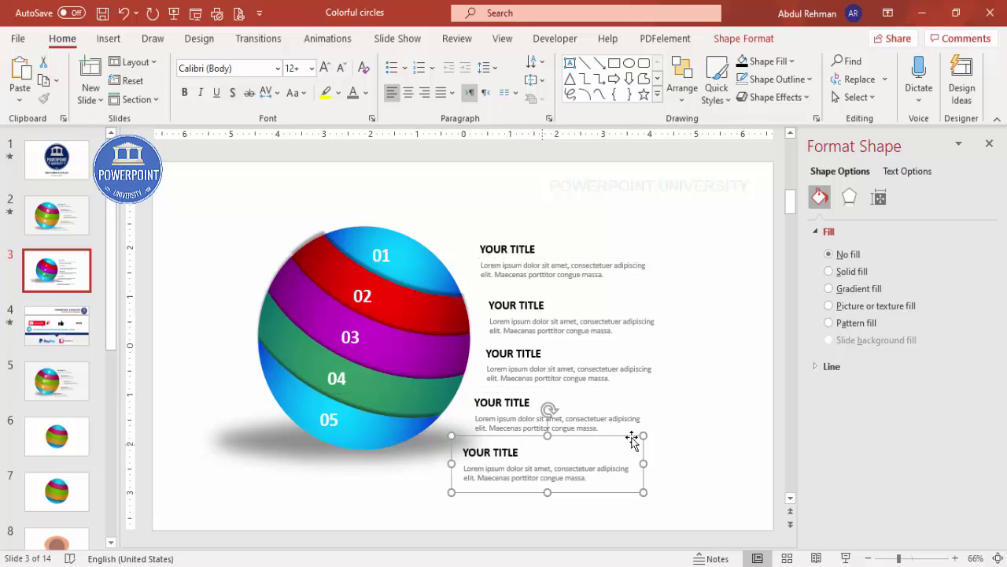
left_click_drag(609, 435, 582, 430)
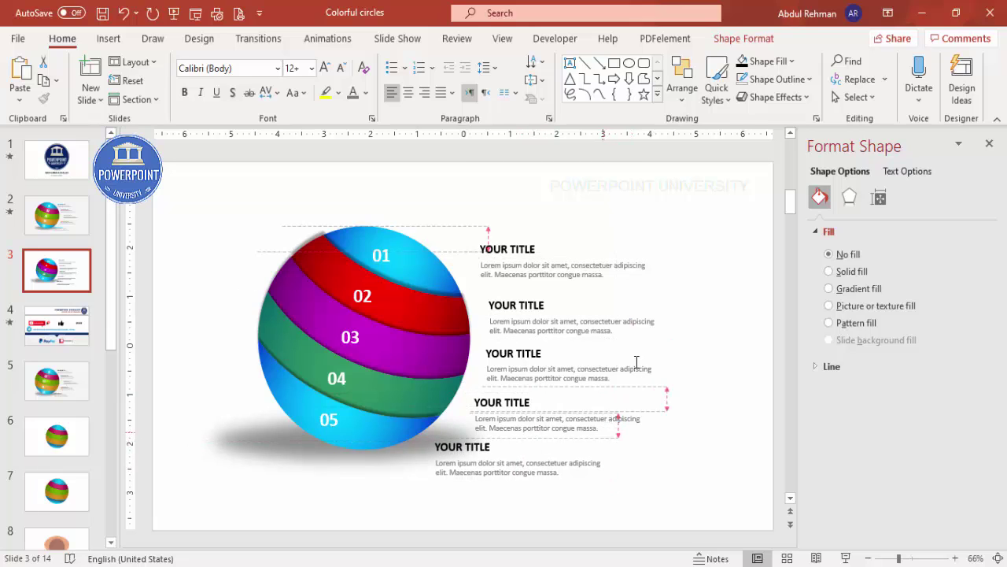
left_click(545, 245)
left_click_drag(526, 229, 525, 233)
left_click(586, 342)
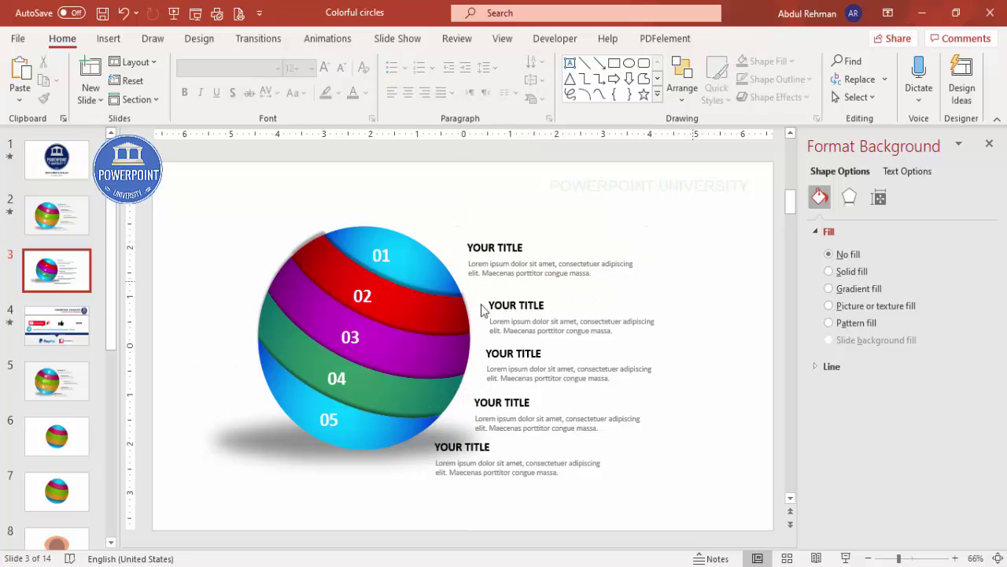